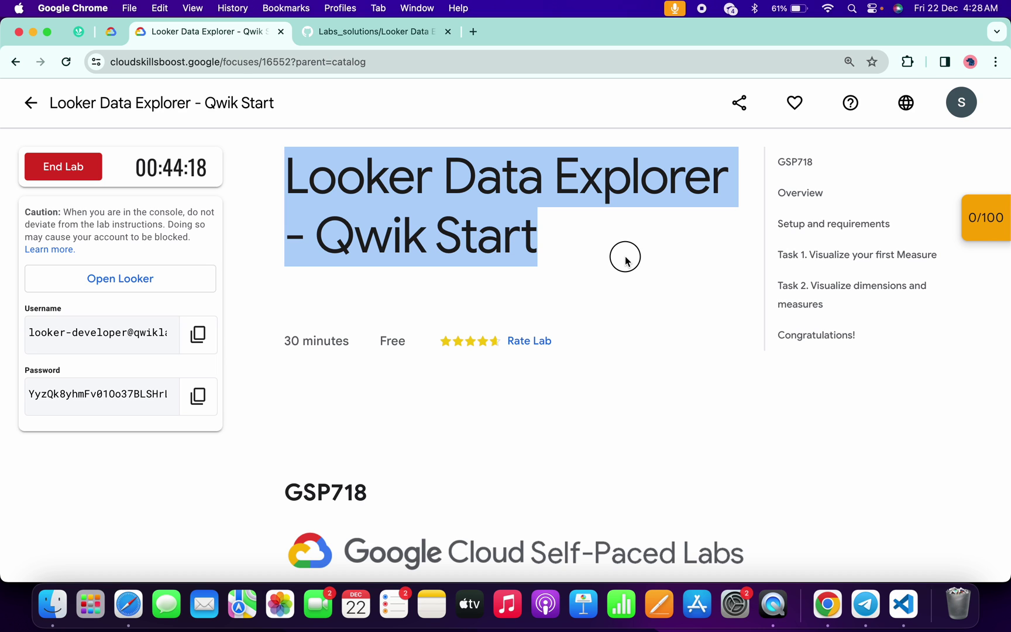
- Switch from the Skills Boost lab page to the full-screen incognito Looker window
key(ctrl+Right)
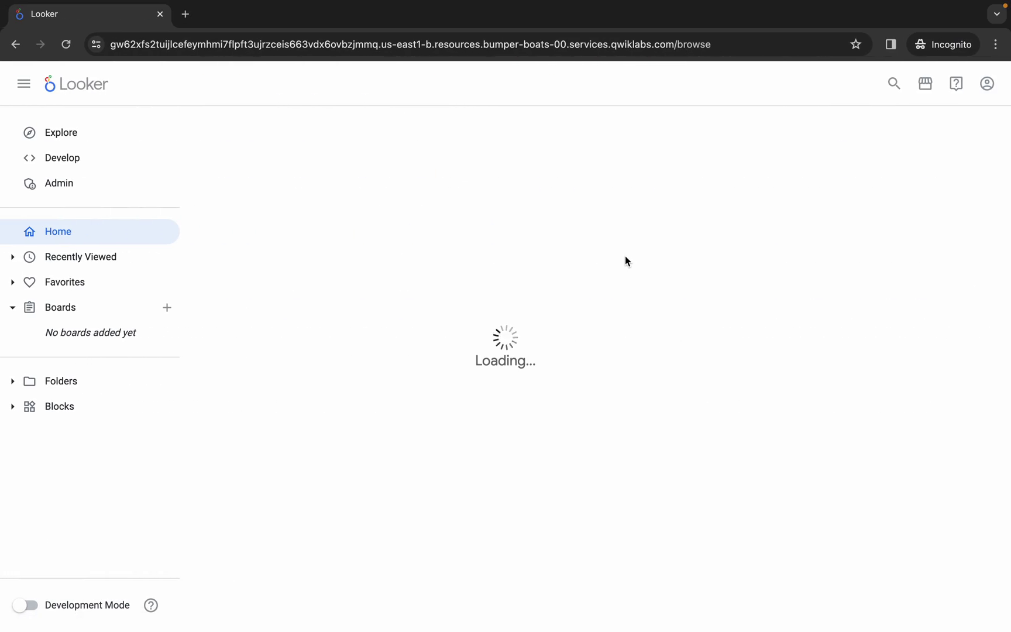
- Enable Development Mode, open the qwiklabs-flights project under Develop, then return to the lab page
click(28, 608)
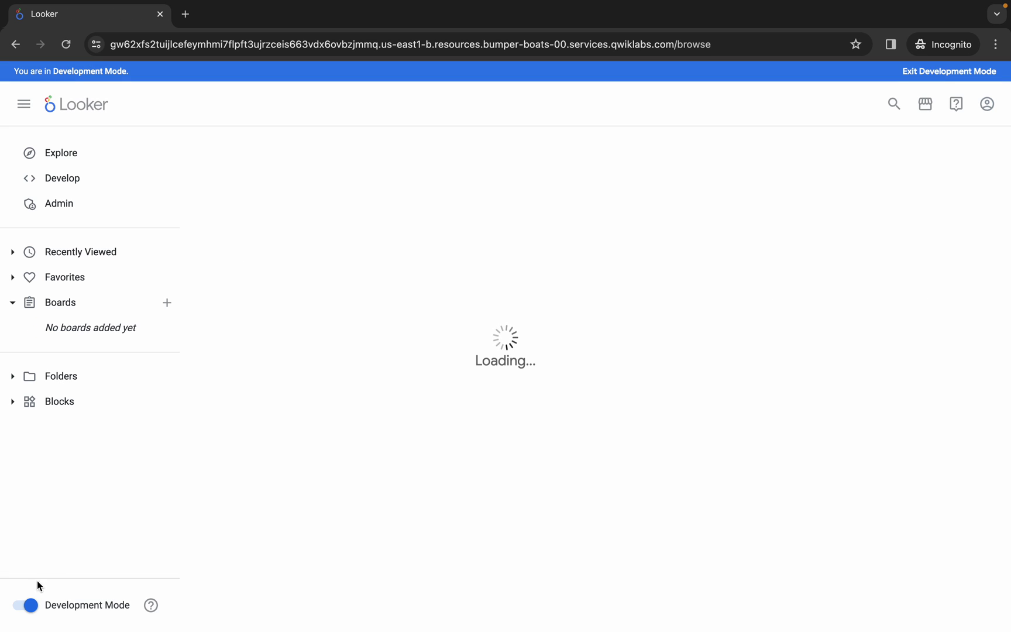
click(81, 182)
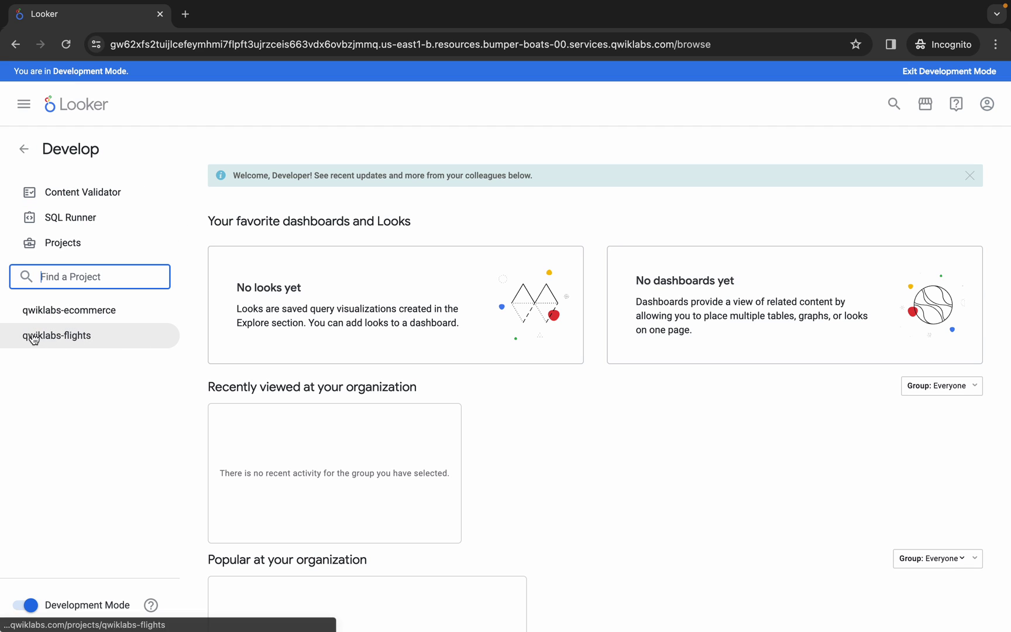
click(86, 338)
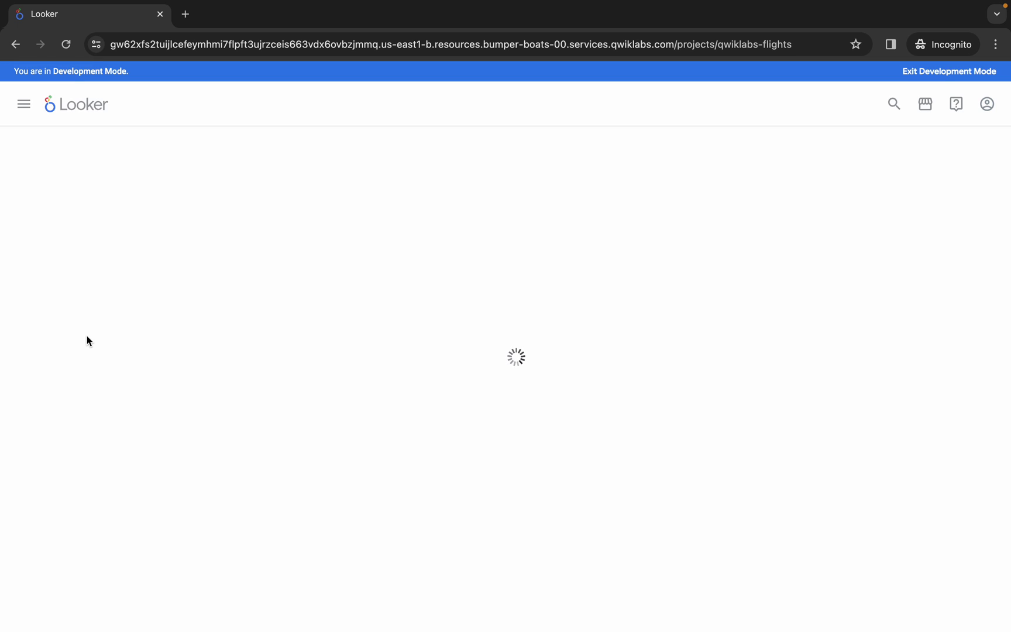
key(ctrl+Left)
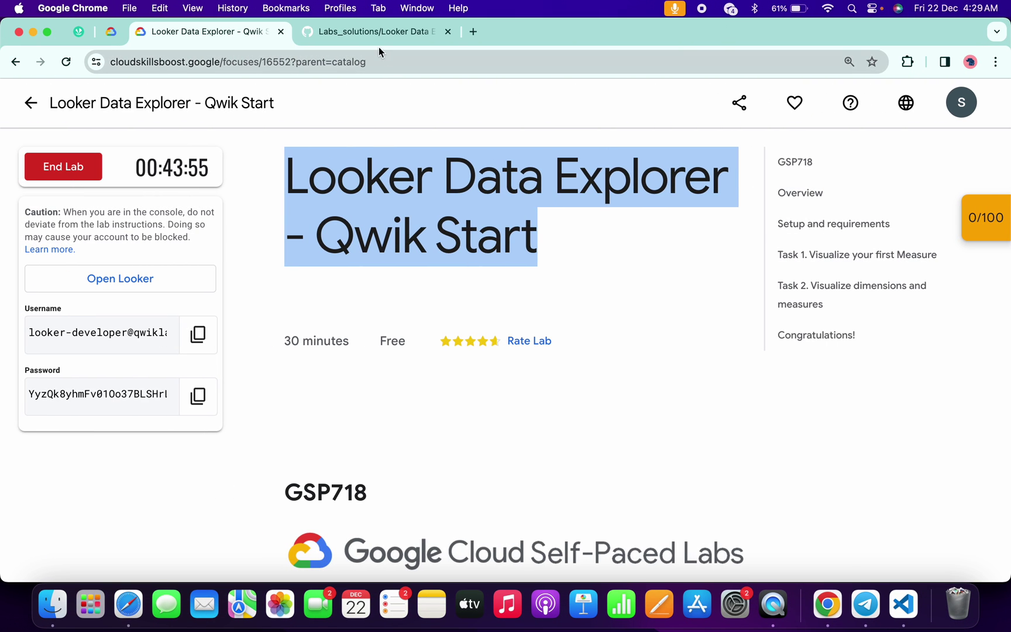
- Copy the raw Looker Data Explorer - Qwik Start solution file from the Labs_solutions GitHub tab
click(363, 32)
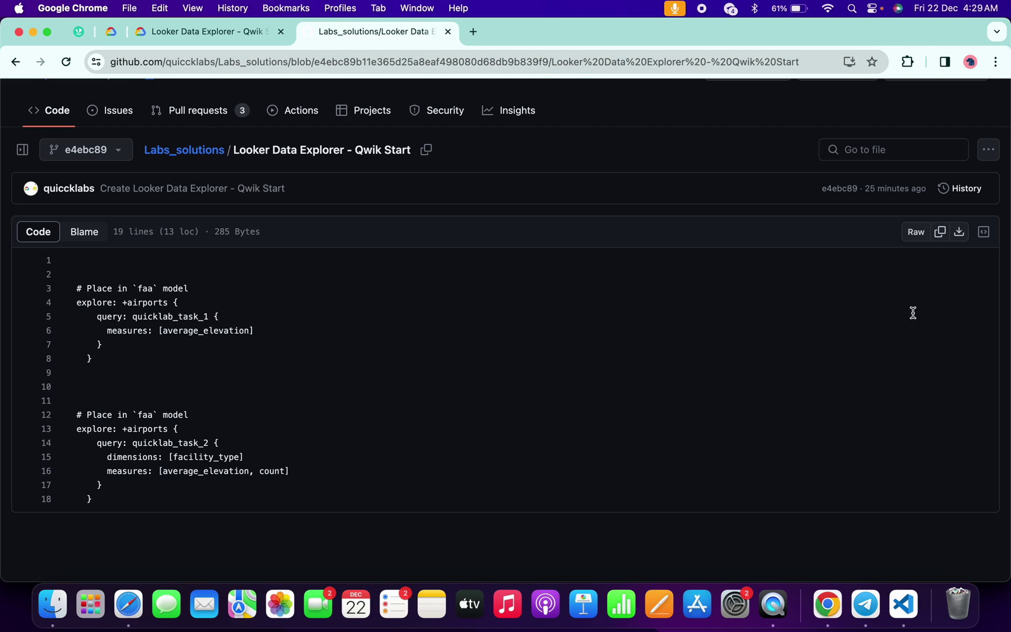
click(940, 233)
- Open faa.model from the general > flights folders in the qwiklabs-flights file browser
key(ctrl+Right)
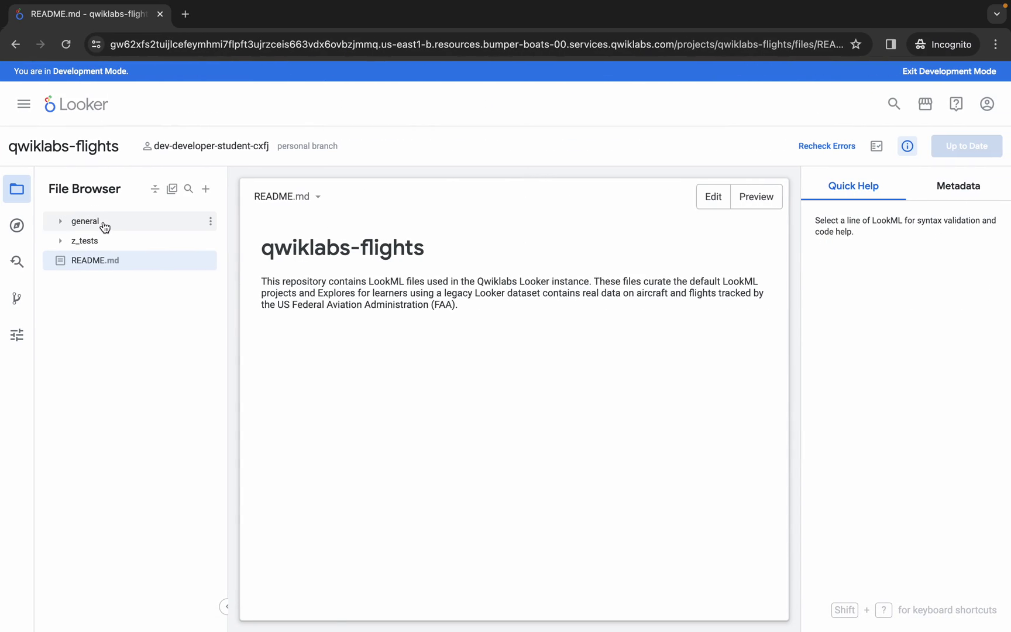
click(106, 225)
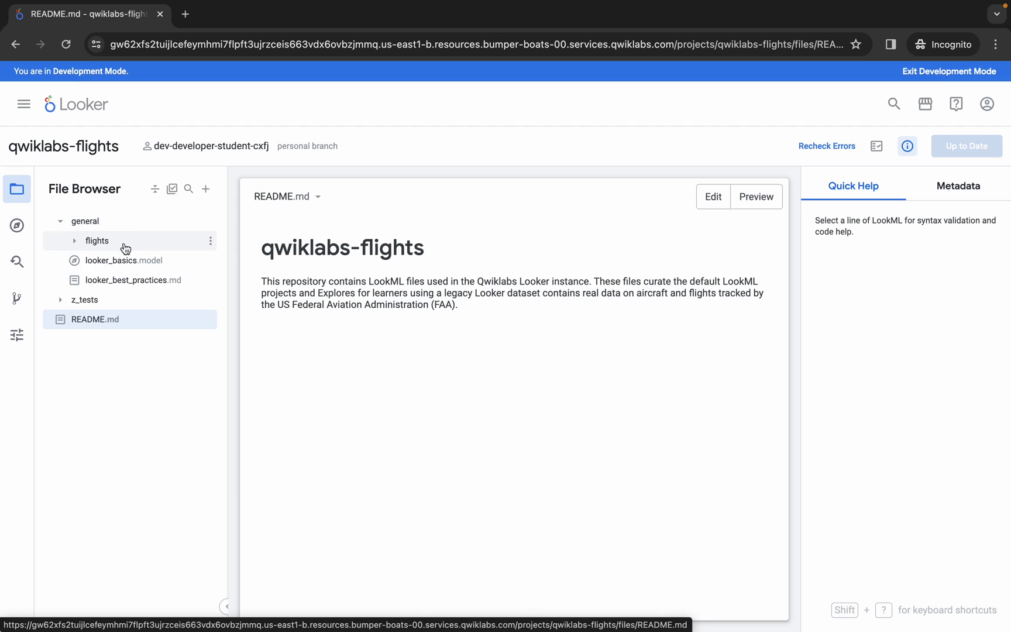
click(111, 243)
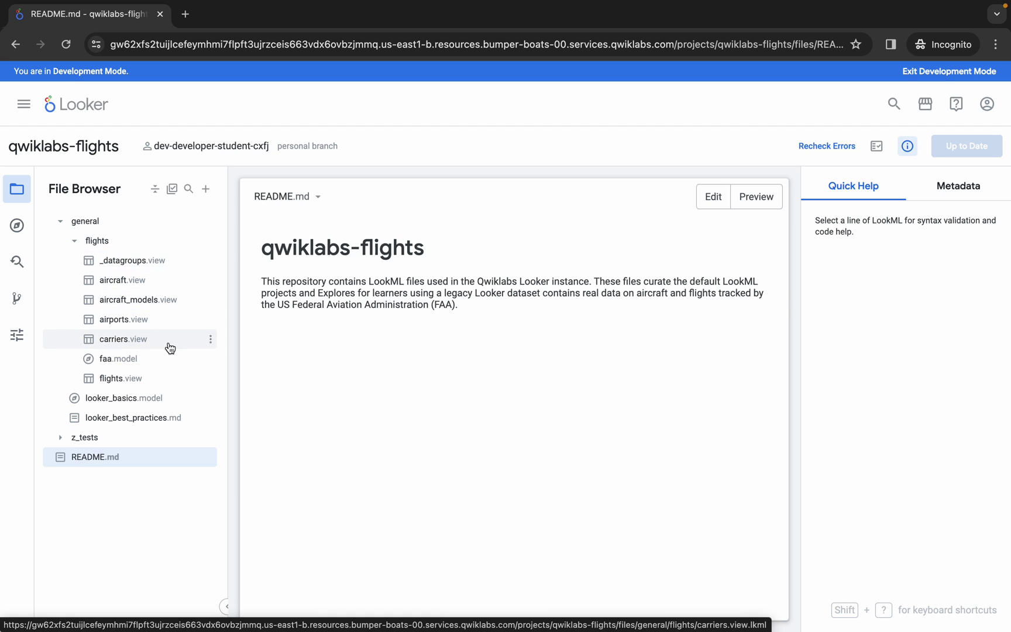
click(118, 360)
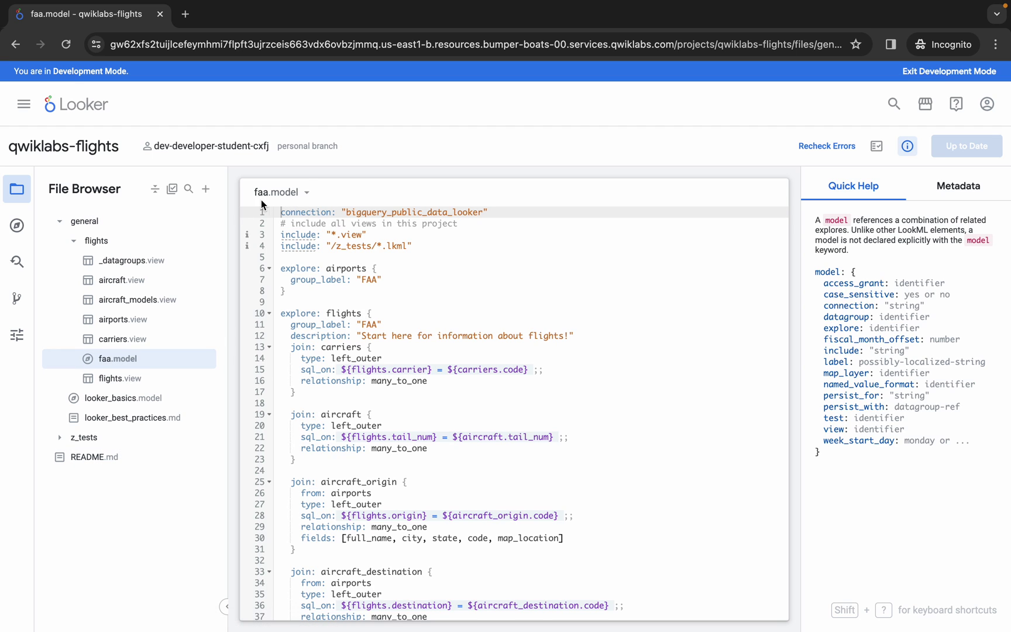
- Paste the quicklab_task_1 and quicklab_task_2 airports queries after line 46 of faa.model
scroll(435, 309, down, 3)
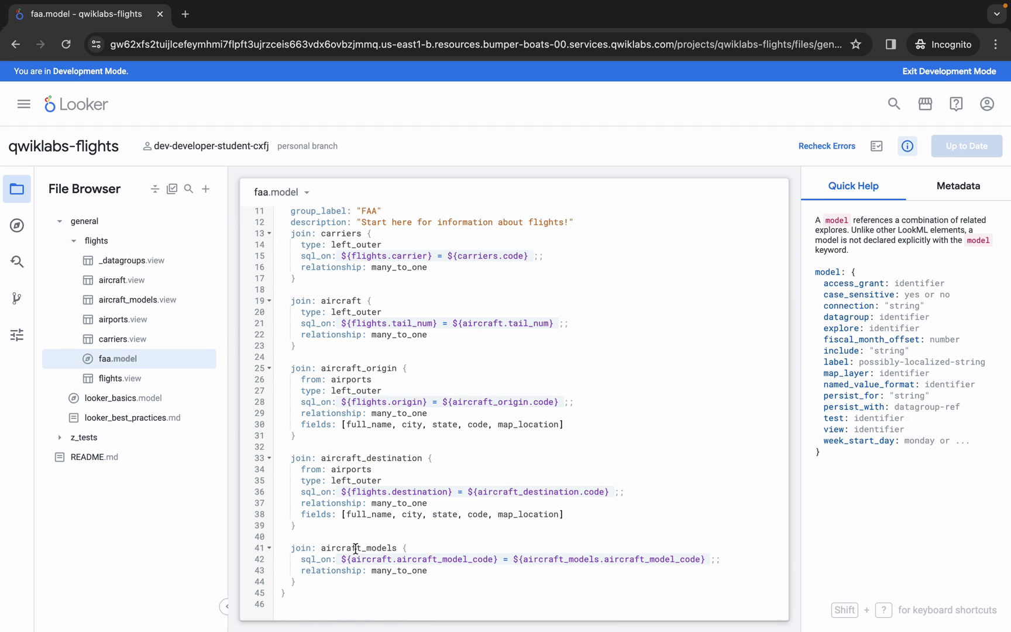
click(293, 607)
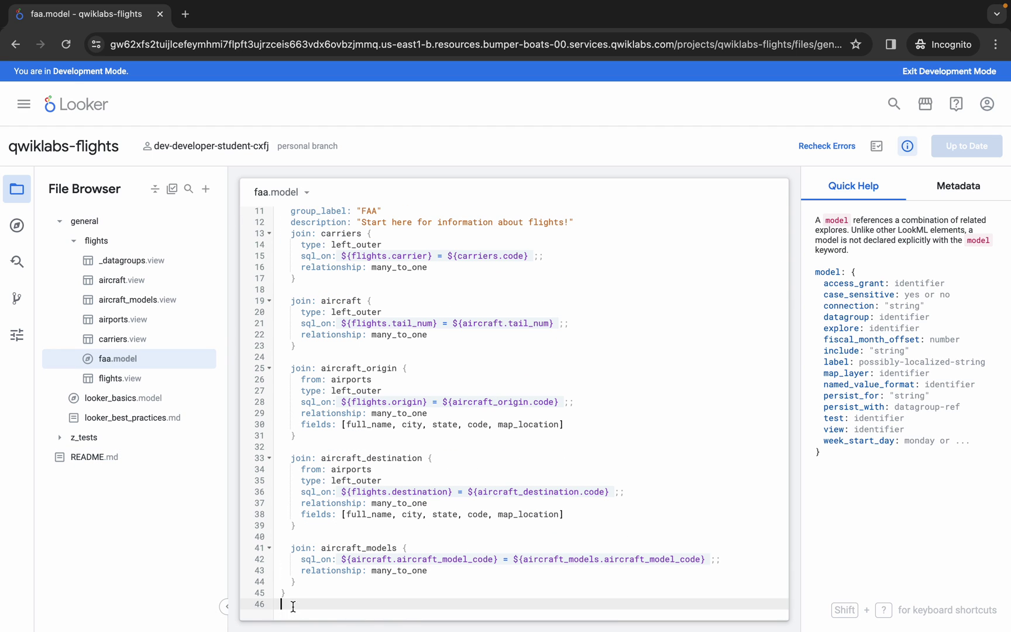
key(Return)
key(Return)
key(Return)
key(Return)
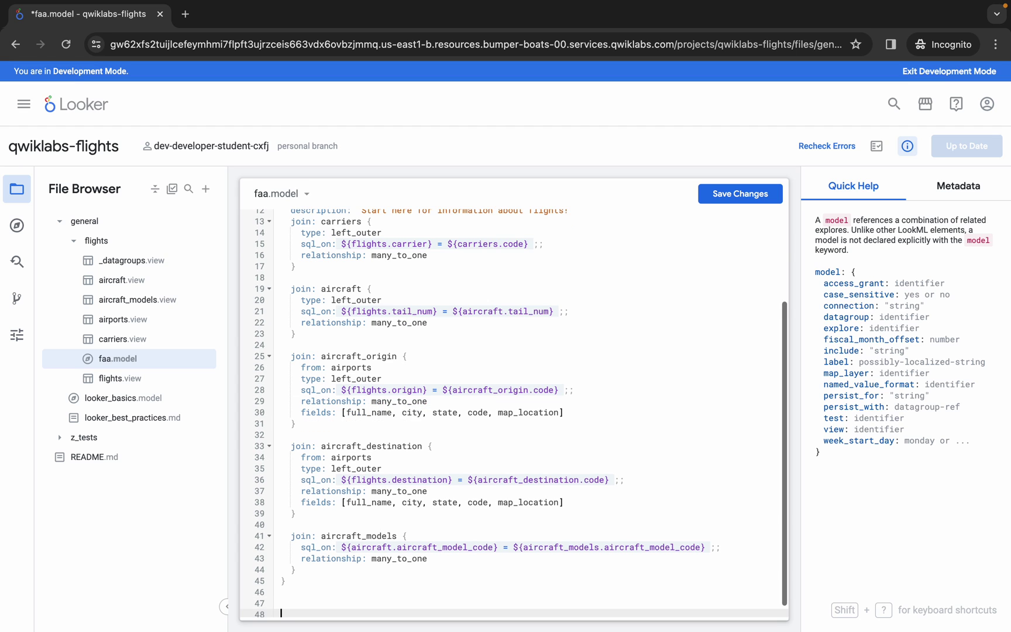
key(super+v)
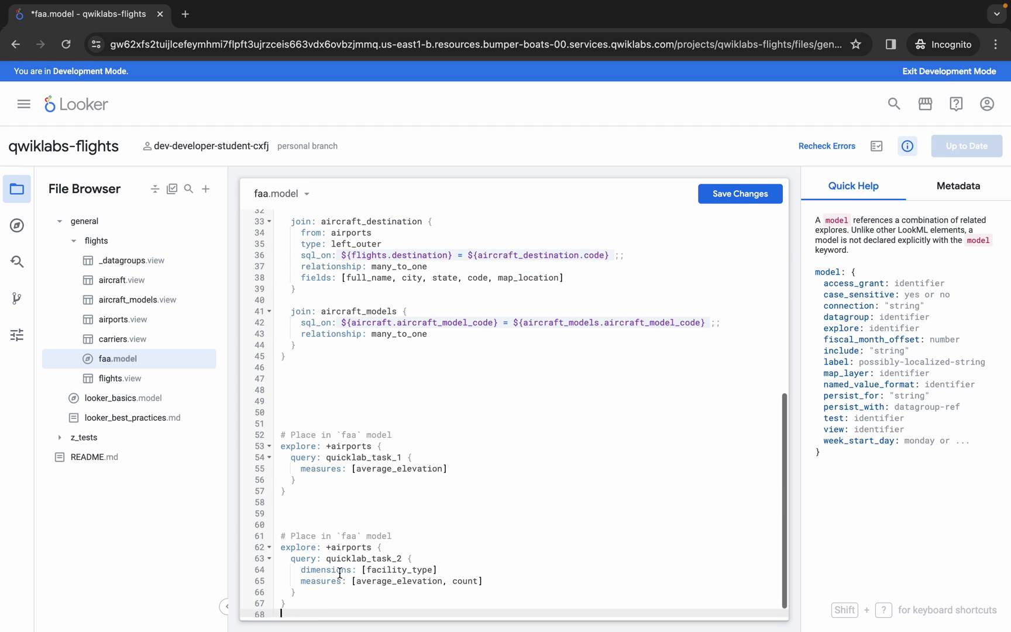
key(super+grave)
key(super+grave)
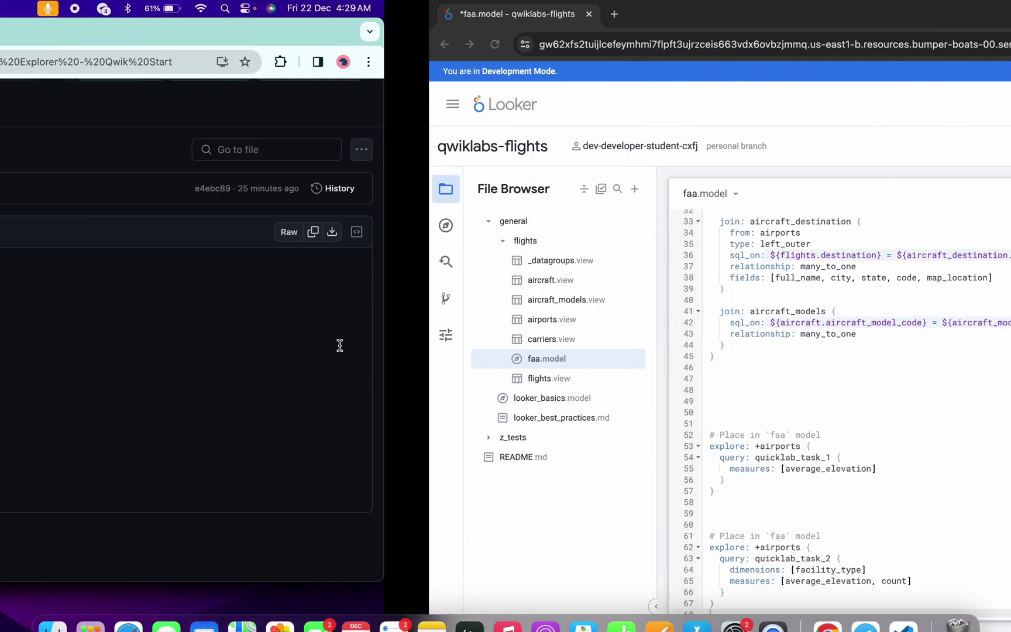
- Save faa.model, validate the LookML, commit with the suggested message, and deploy to production
click(740, 195)
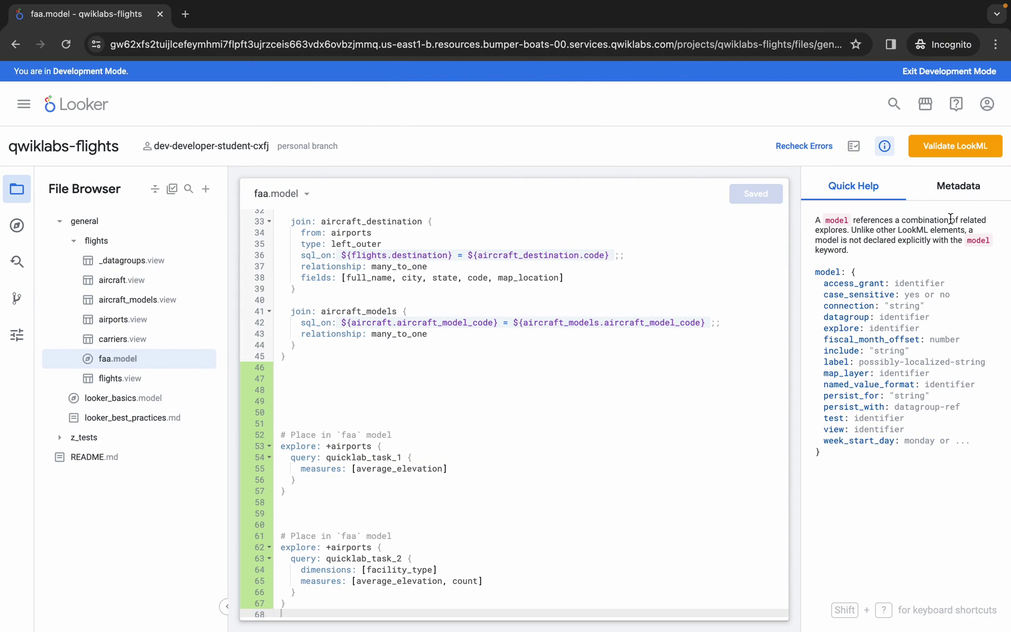
click(943, 151)
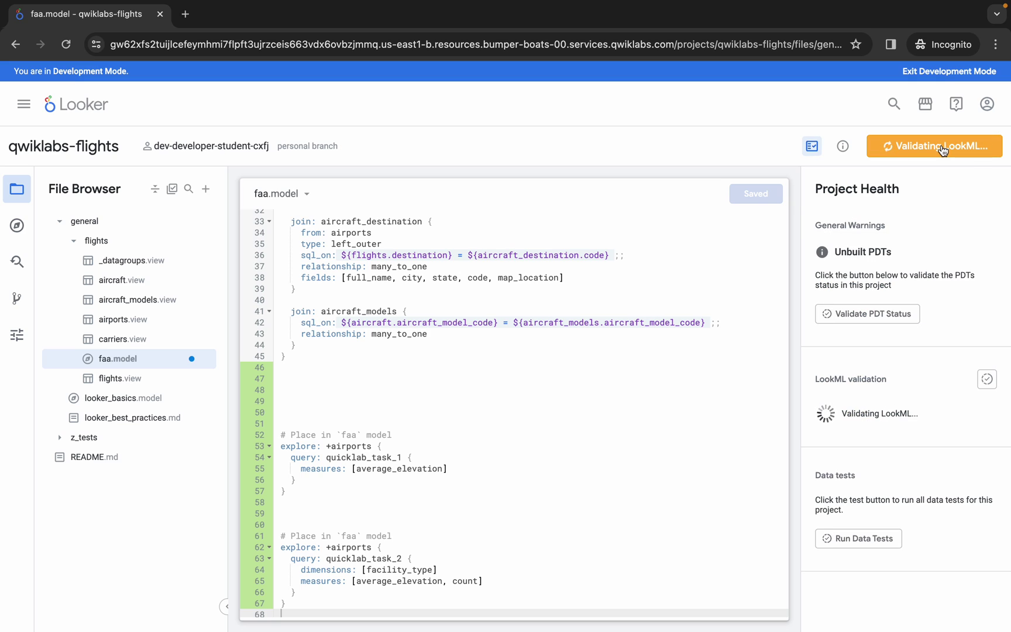
click(943, 151)
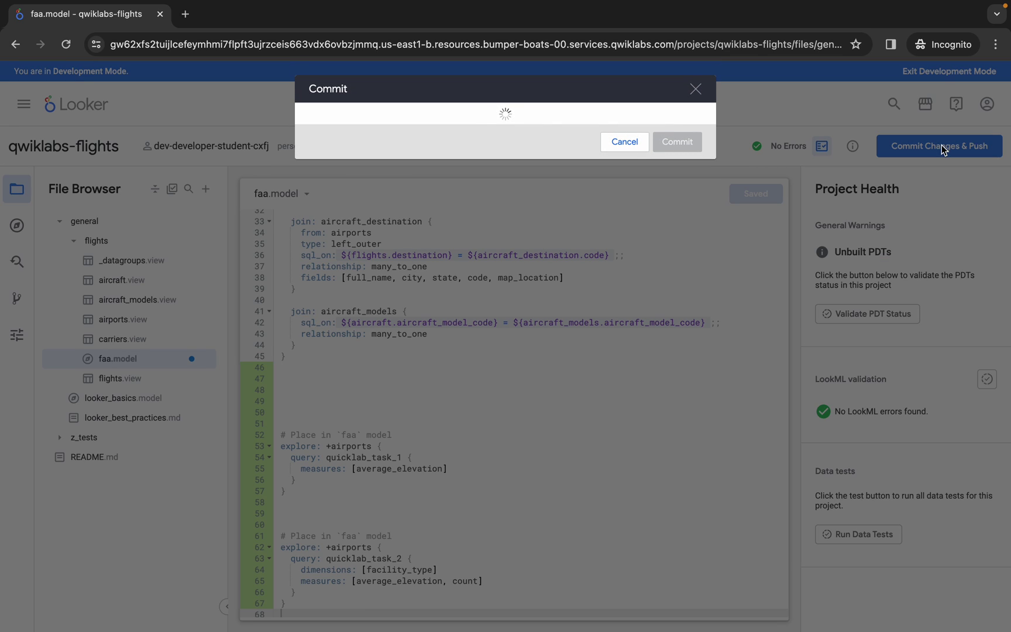
click(463, 124)
text(Ple)
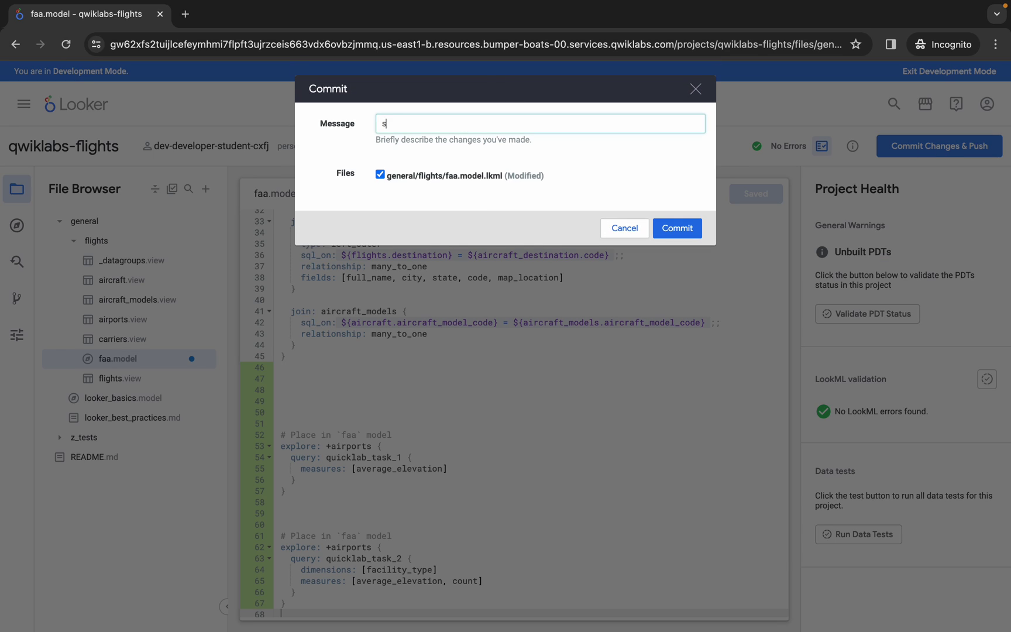
key(Down)
key(Return)
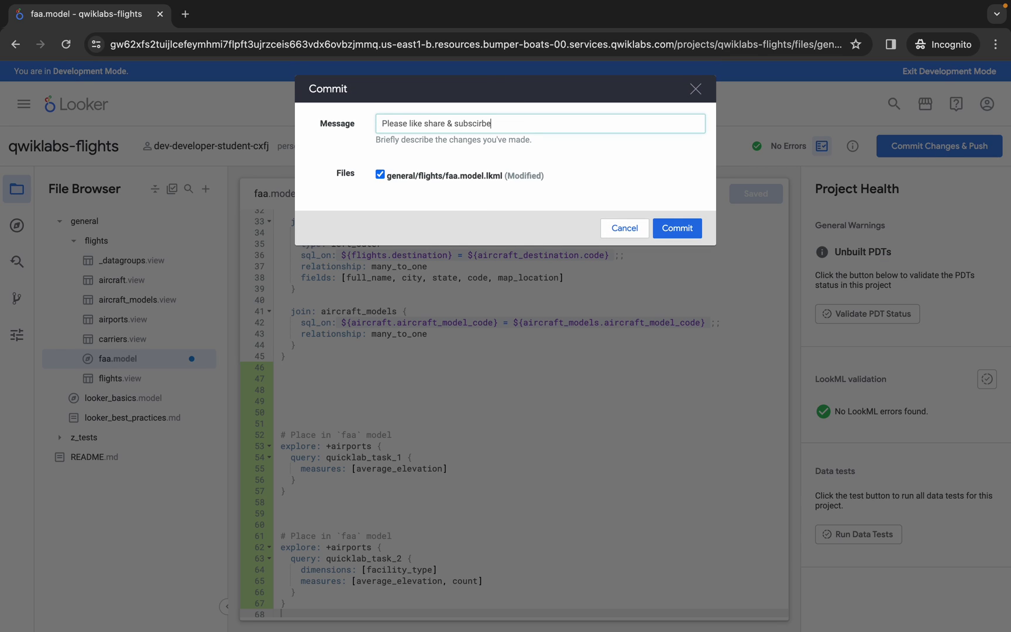
click(670, 229)
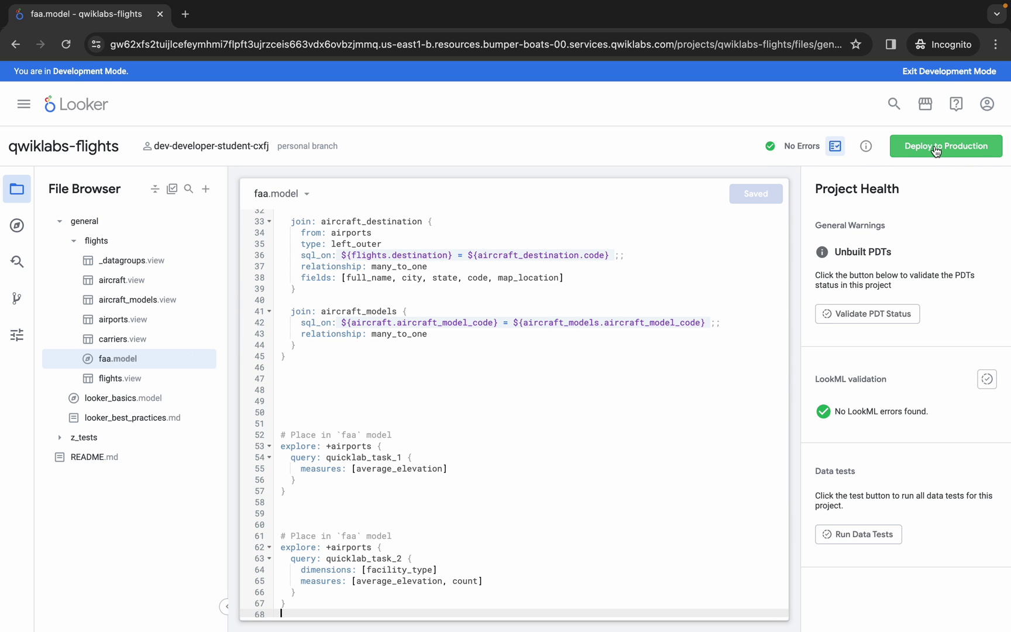
click(934, 150)
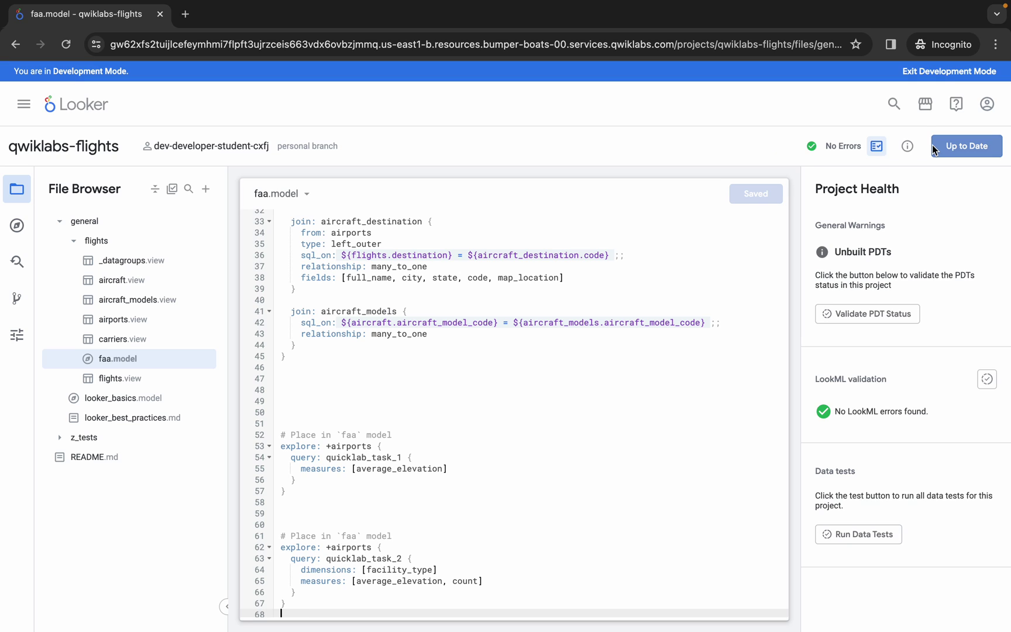
- Open Looker home in a new tab and run Quicklab Task 1 in Explore > FAA > Airports
right_click(87, 108)
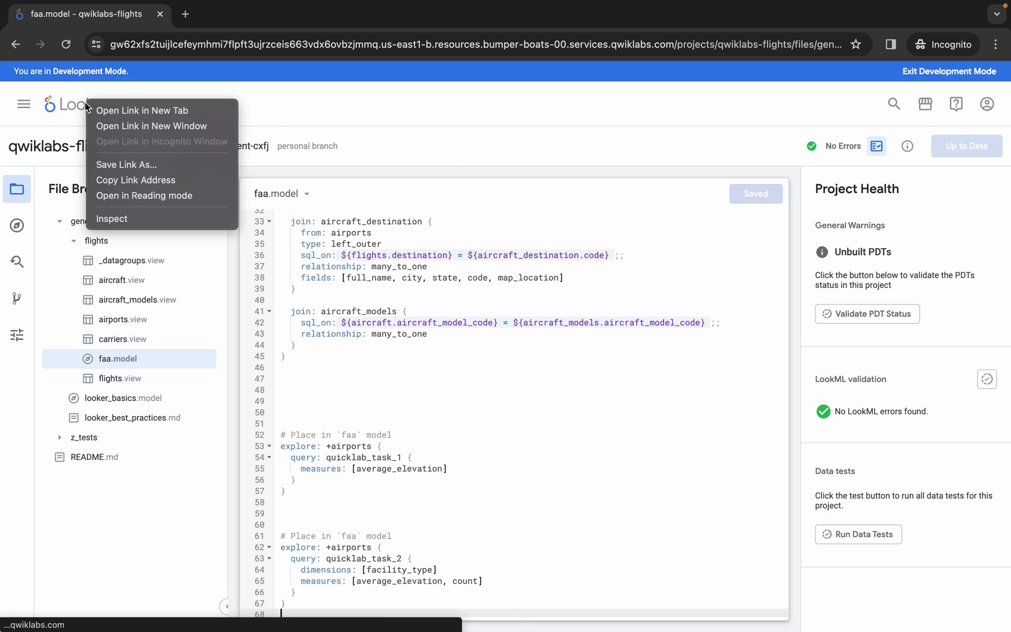
click(141, 111)
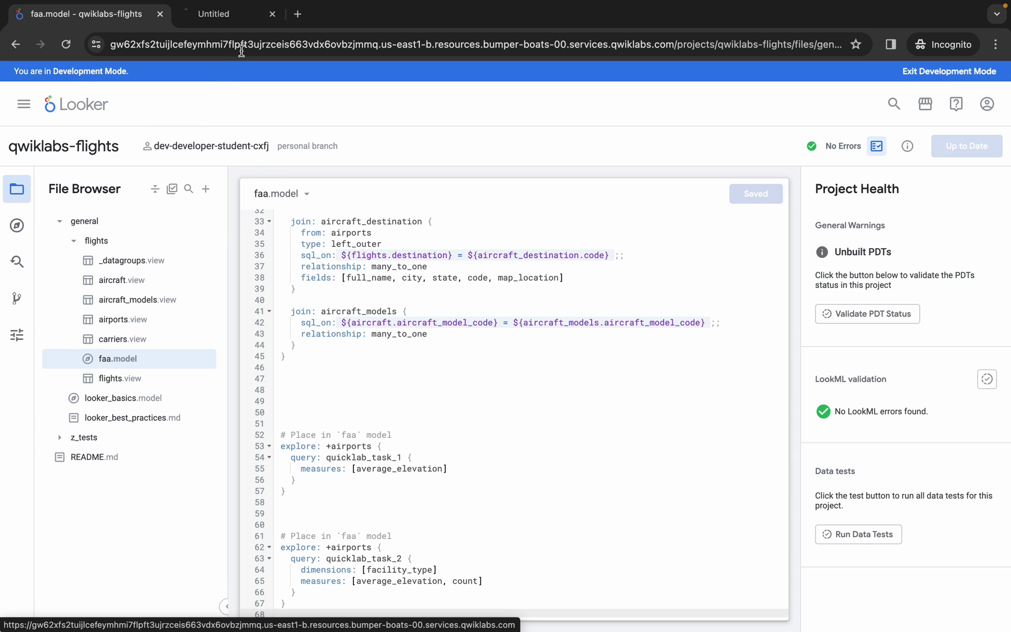
click(89, 111)
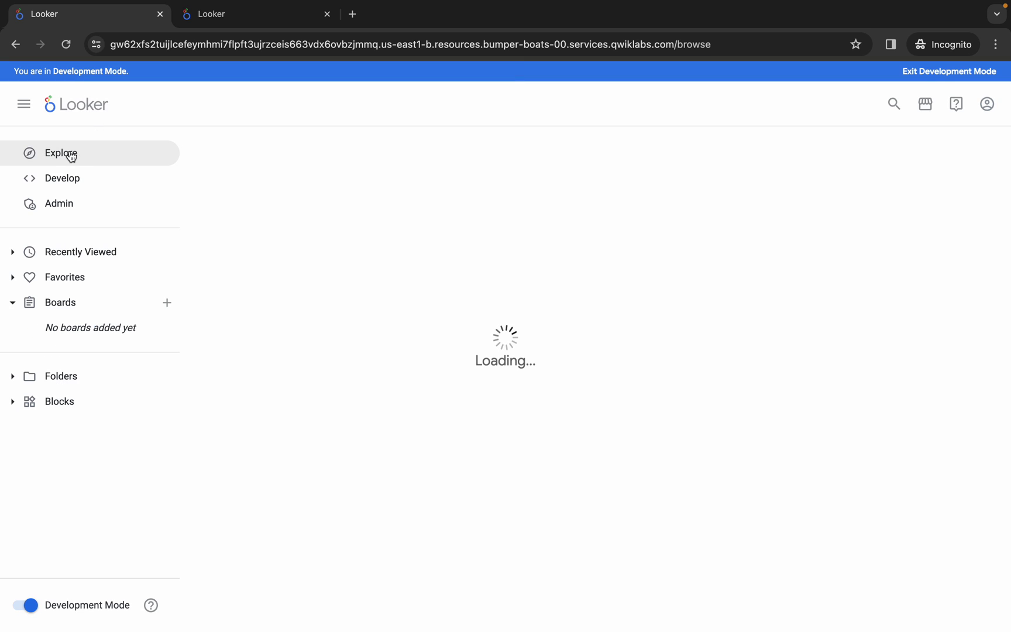
click(69, 156)
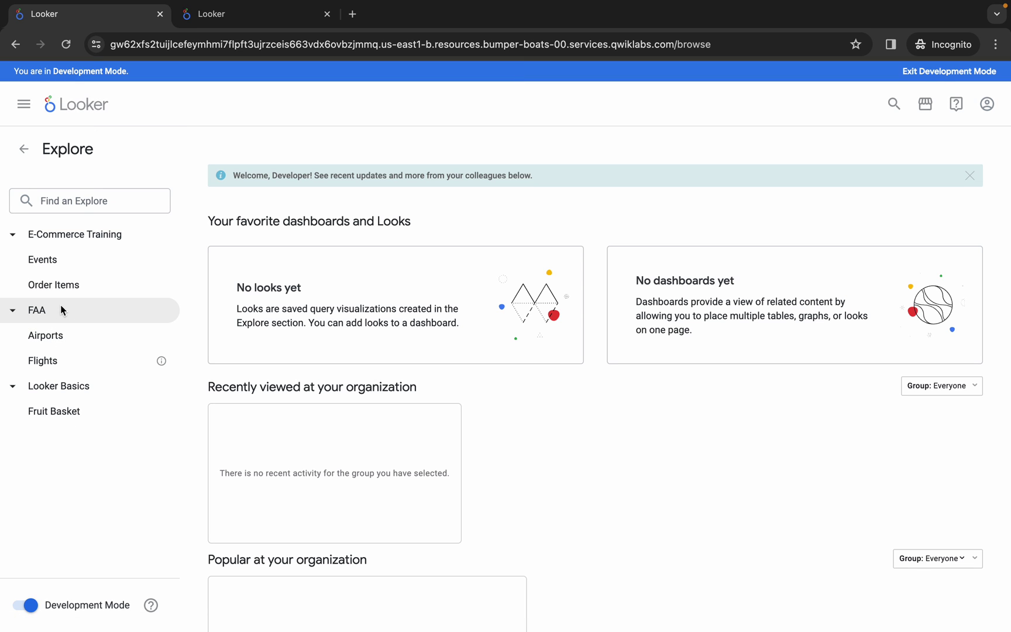
click(61, 337)
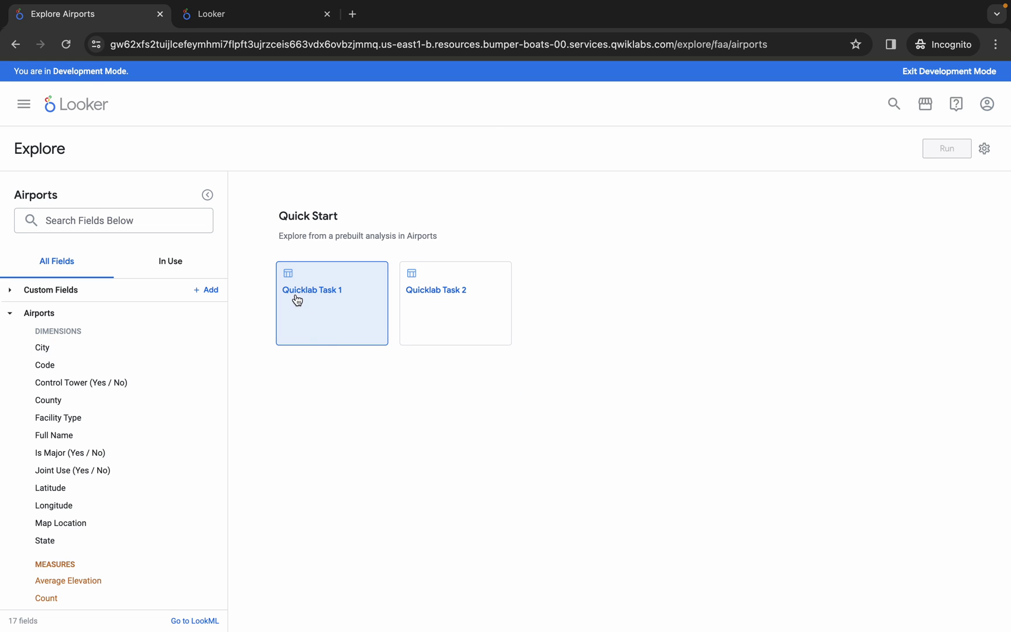
click(327, 297)
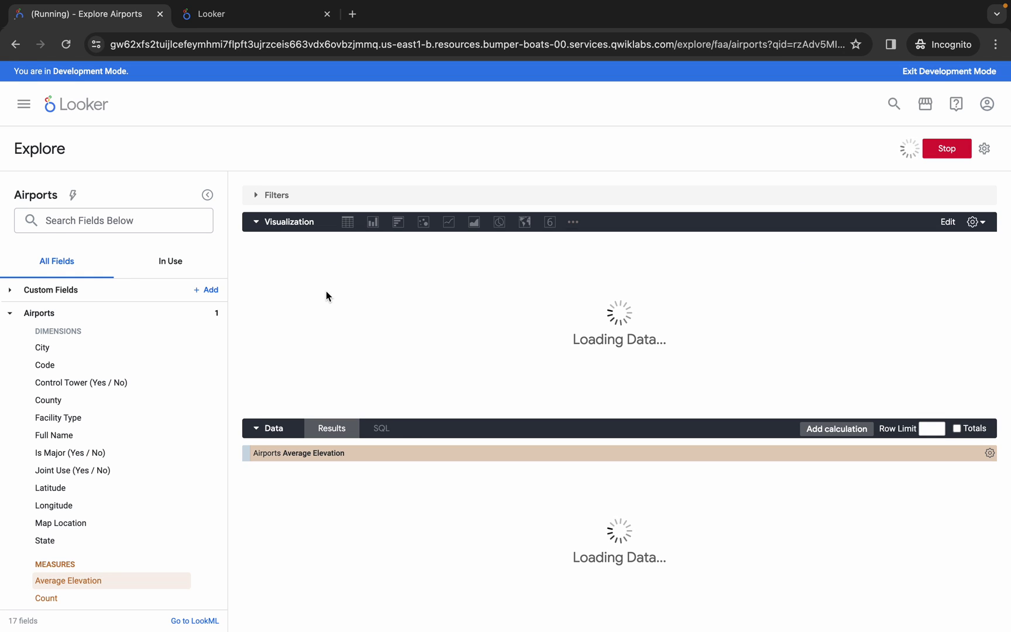
key(ctrl+Left)
- Select the tile title 'Average elevation' from Task 1 step 13, then return to the Looker Explore
click(204, 30)
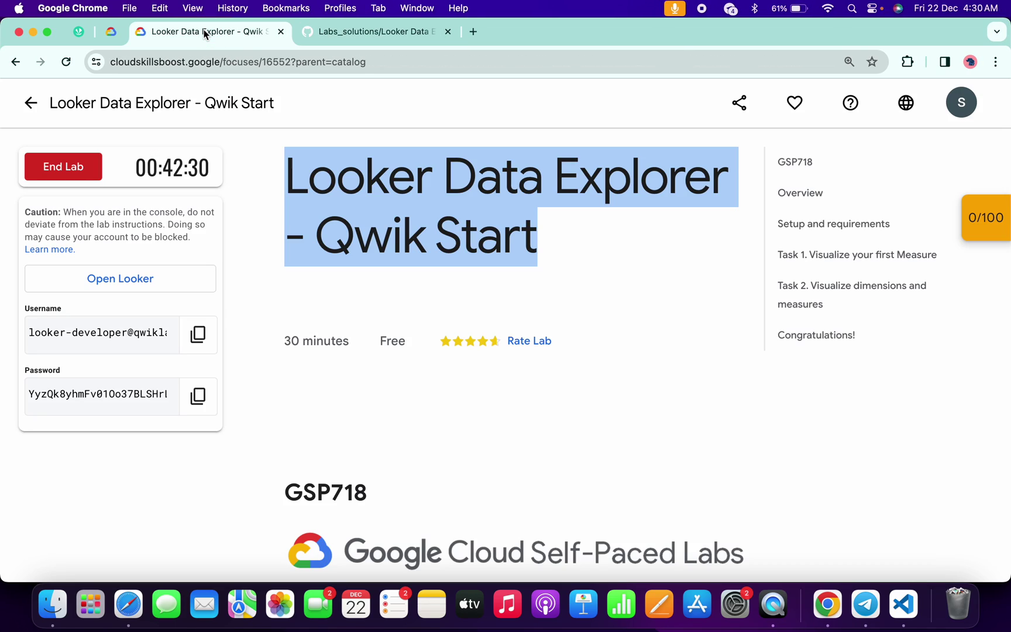
click(840, 255)
scroll(282, 495, down, 10)
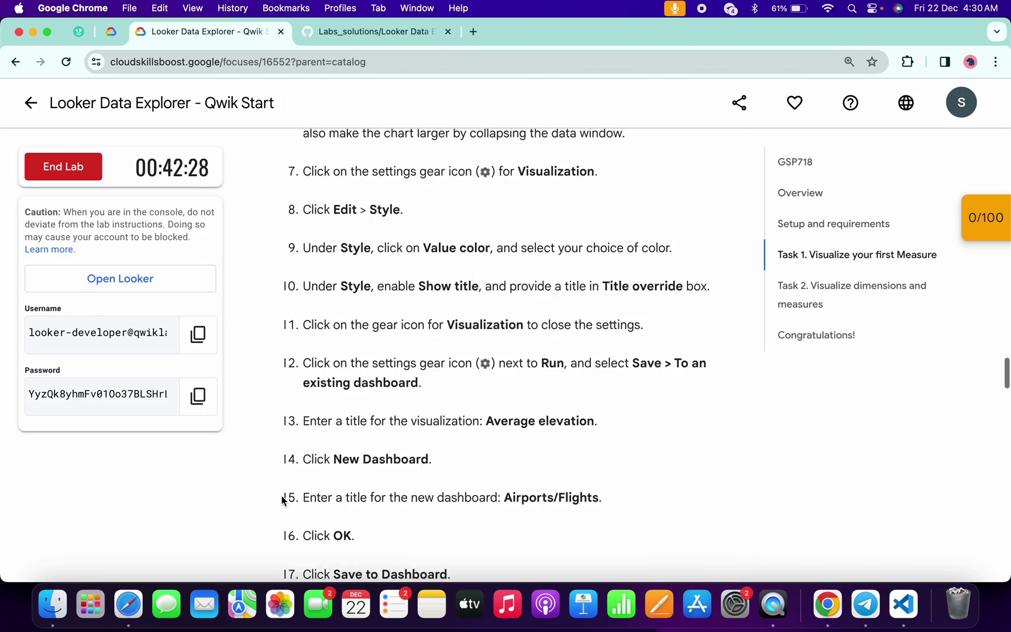
scroll(282, 495, up, 2)
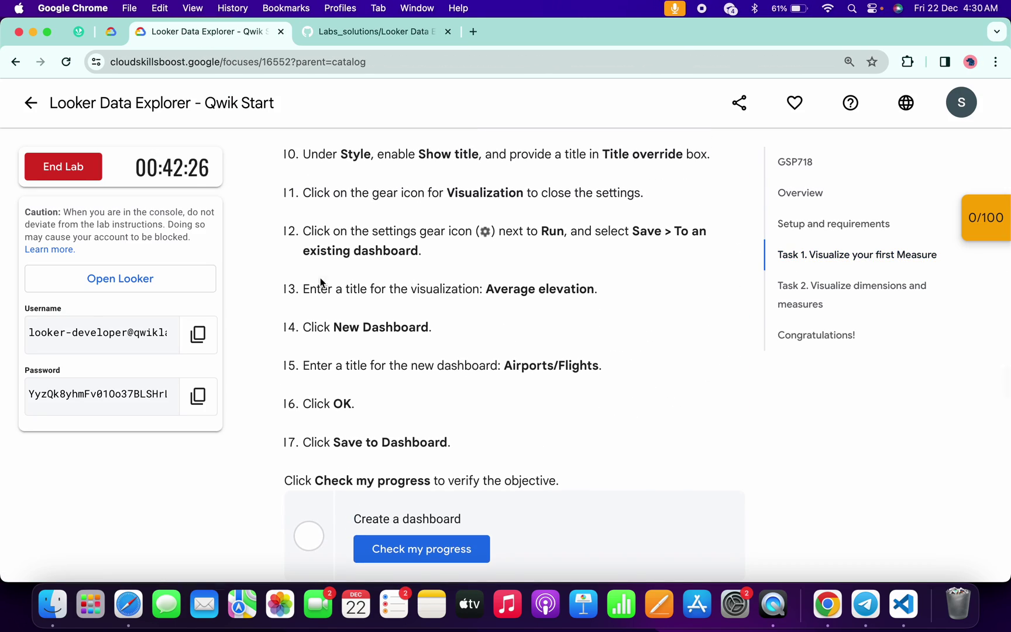
mouse_move(491, 289)
mouse_down()
mouse_move(594, 289)
mouse_move(486, 289)
mouse_up()
click(594, 289)
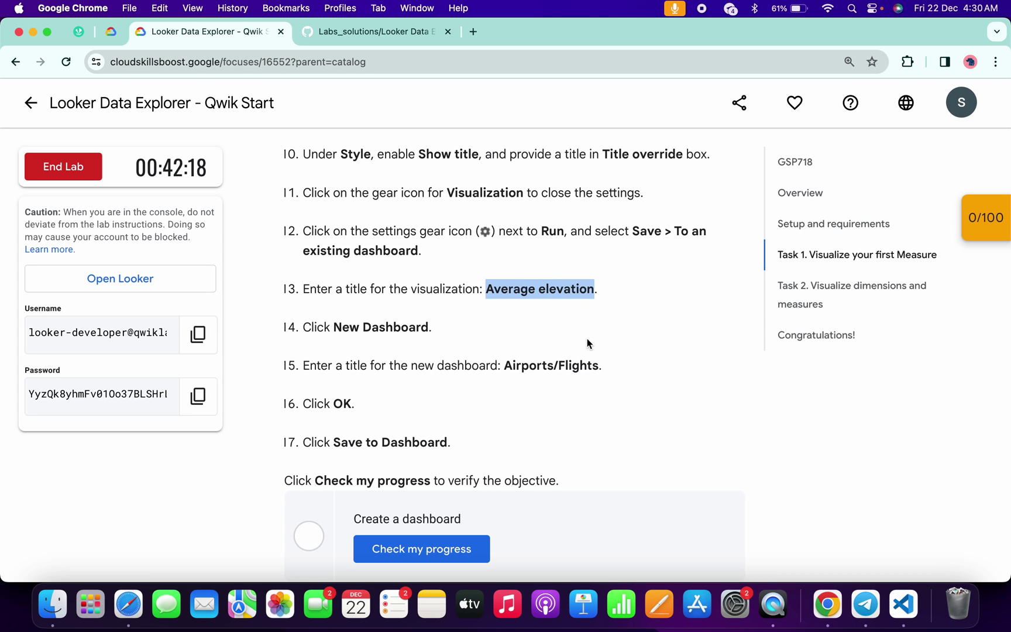
key(ctrl+Right)
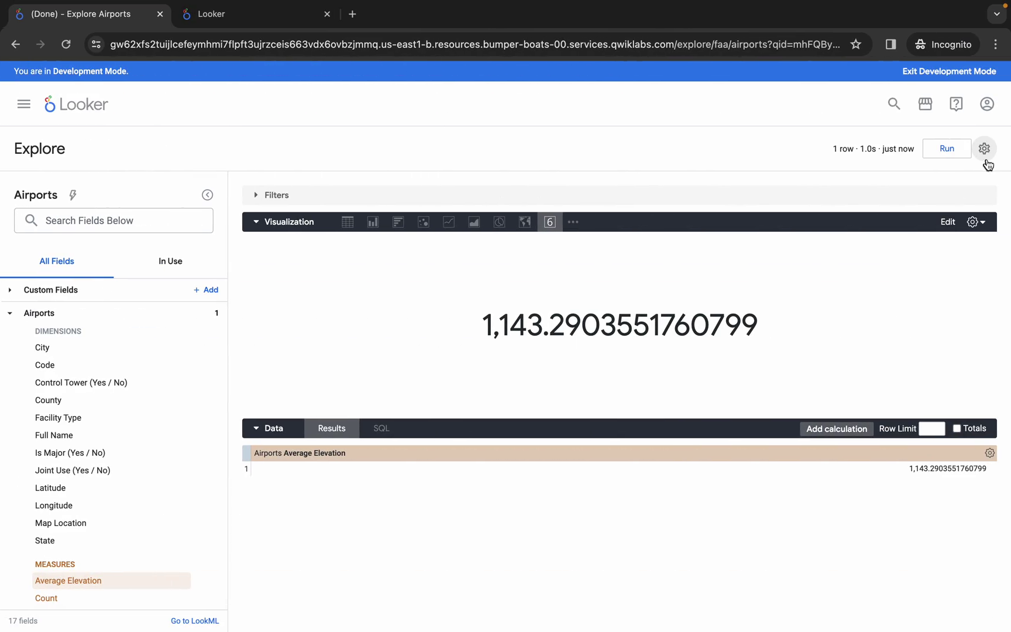
click(984, 150)
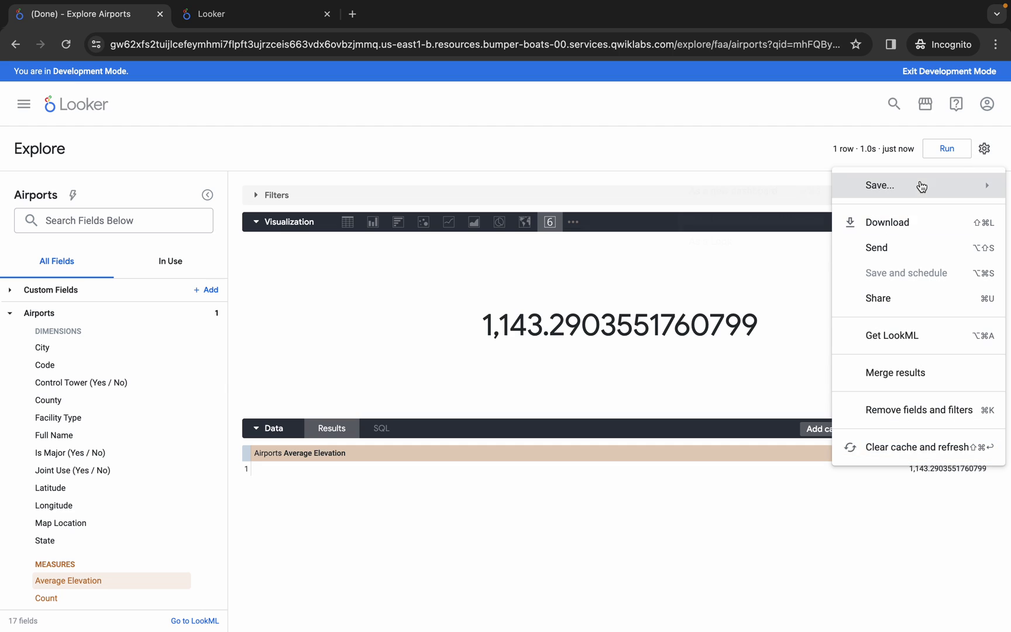
- Start saving to an existing dashboard with the tile title set to 'Average elevation'
mouse_move(897, 189)
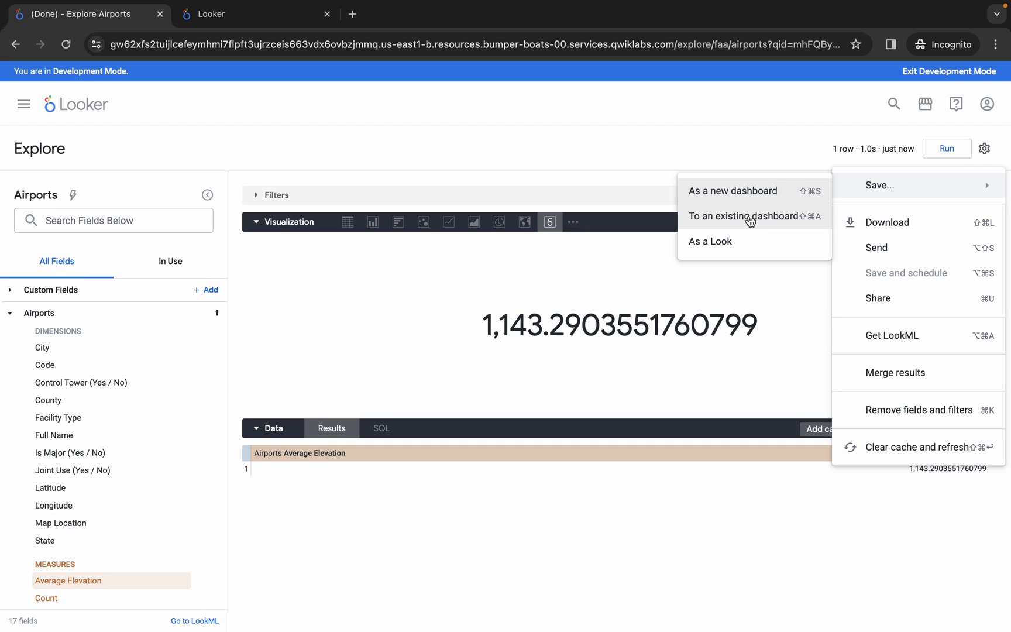
click(771, 221)
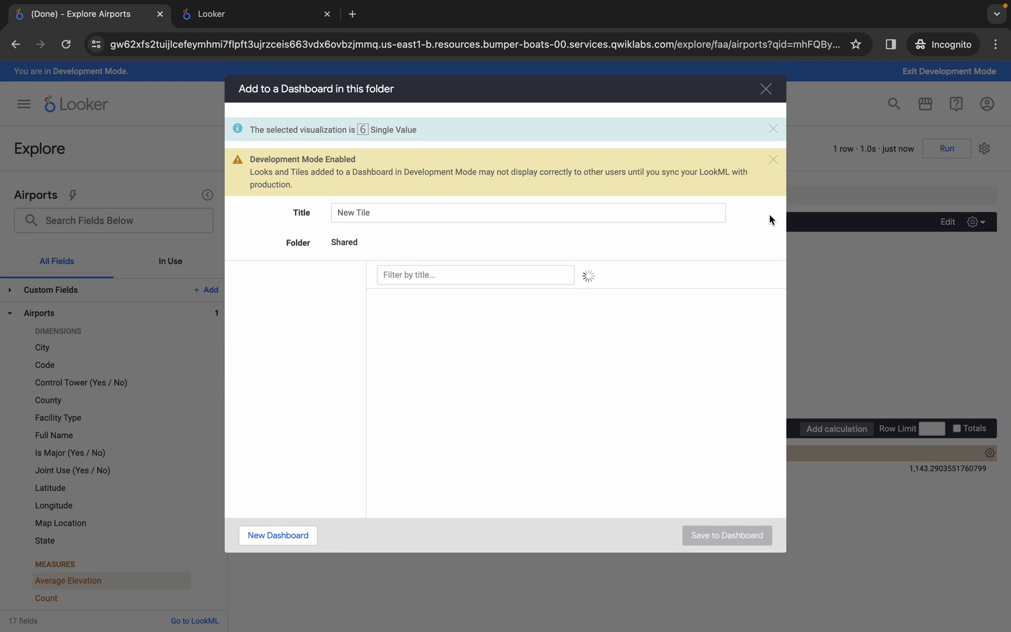
triple_click(413, 215)
text(Average elevation)
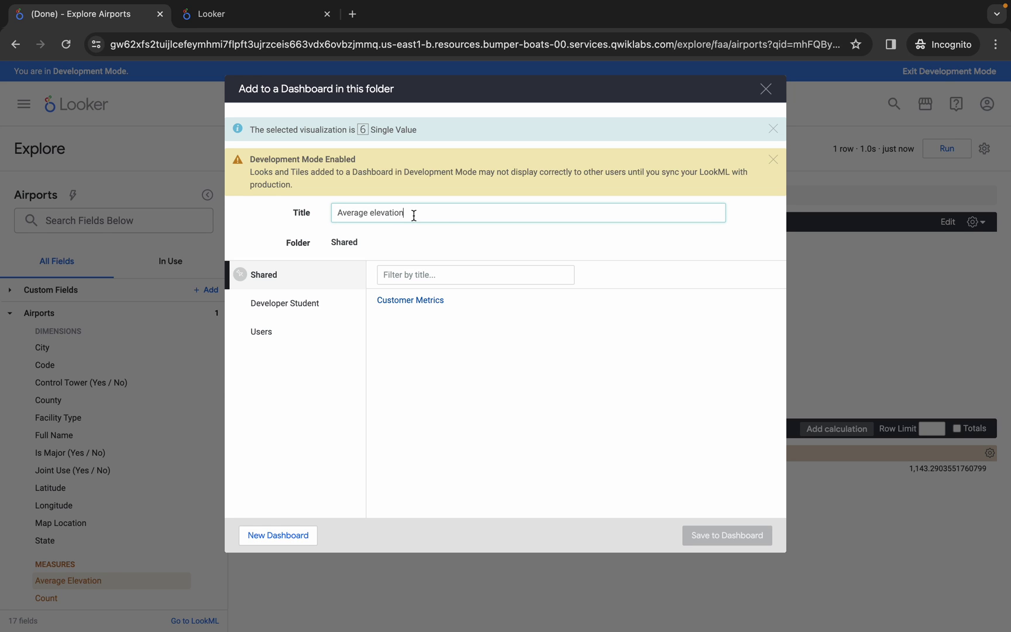
key(ctrl+Left)
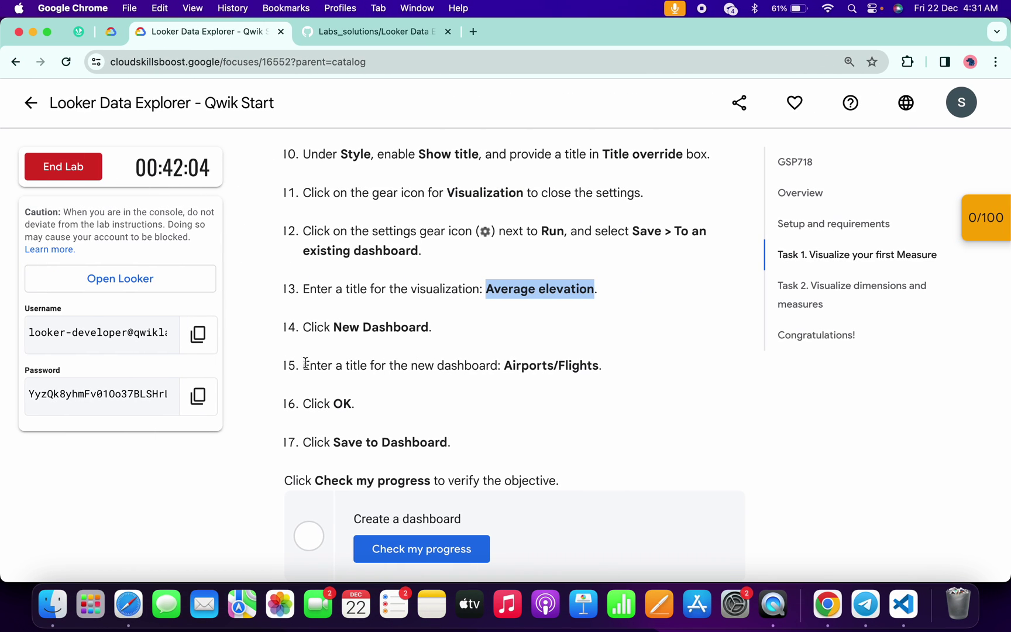
- Copy the dashboard name 'Airports/Flights' from lab step 15 and go back to Looker
drag(506, 365, 600, 366)
key(super+c)
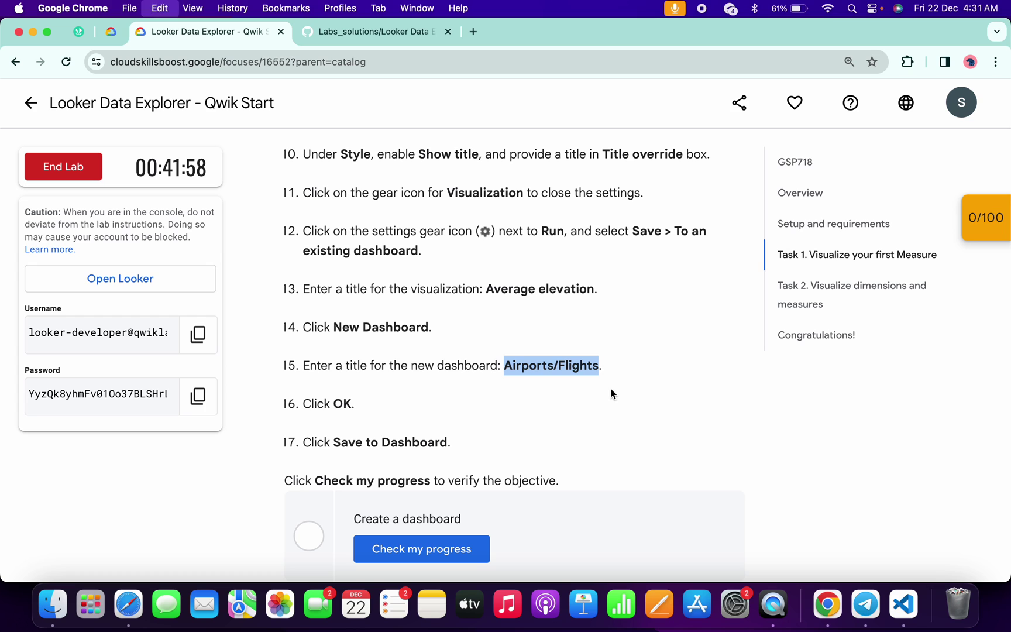
key(super+grave)
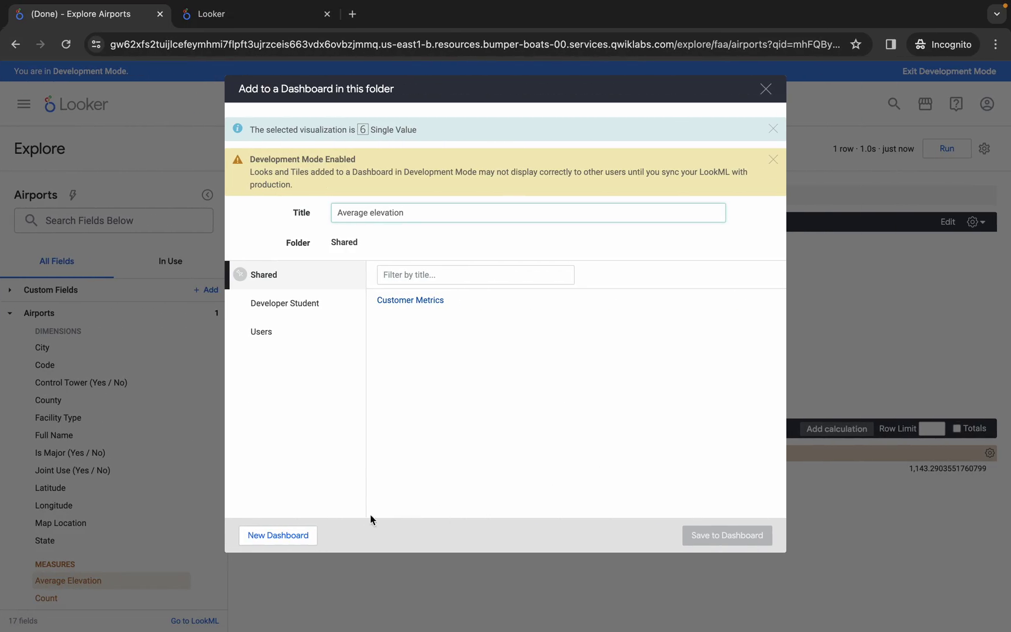
- Create a new dashboard named 'Airports/Flights' and save the Average elevation tile to it
click(281, 533)
key(super+v)
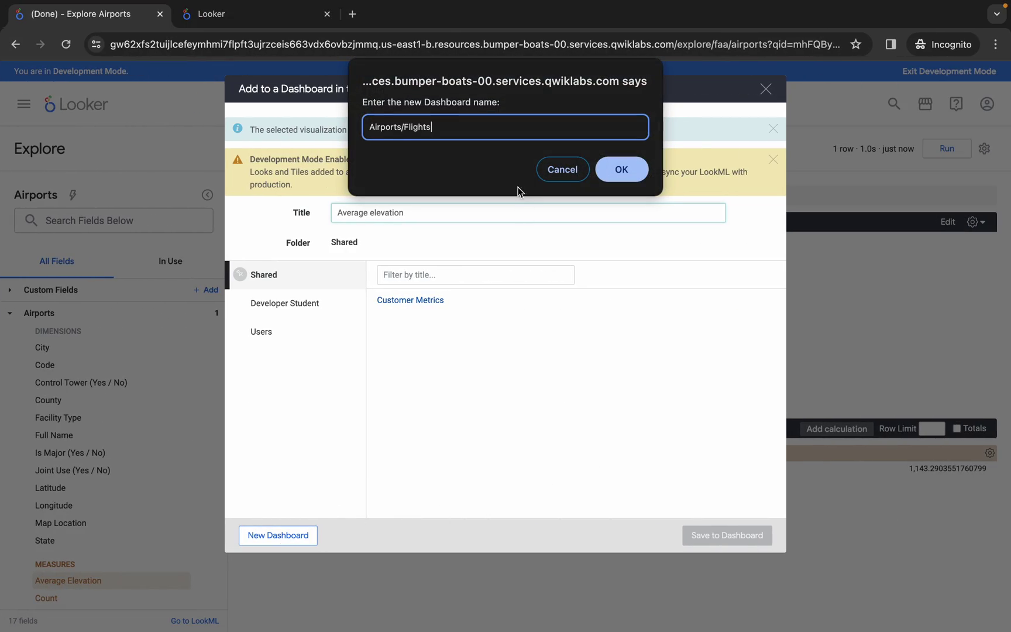
click(623, 173)
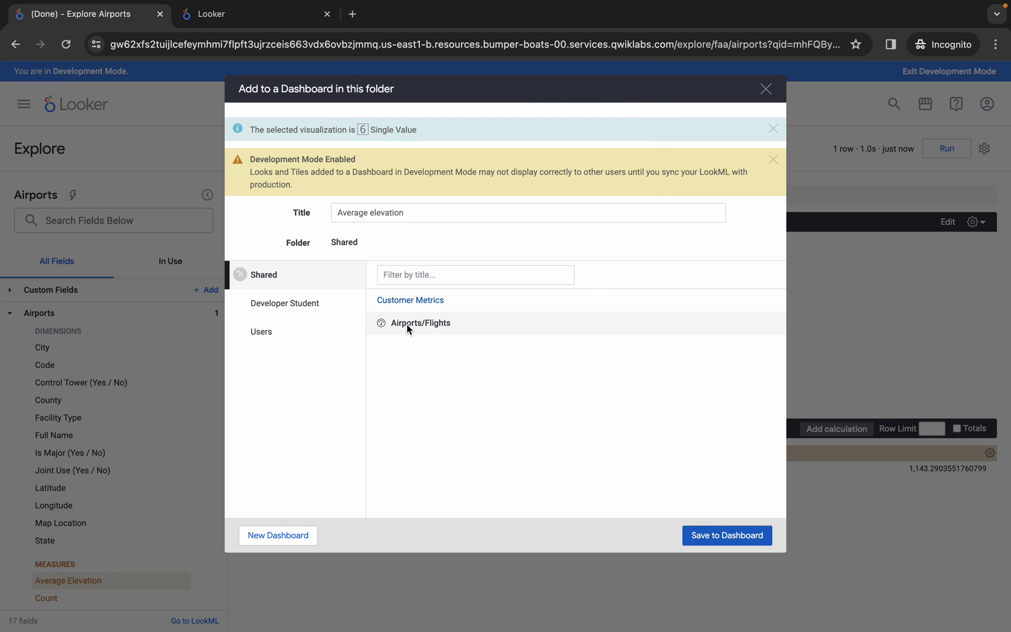
click(719, 539)
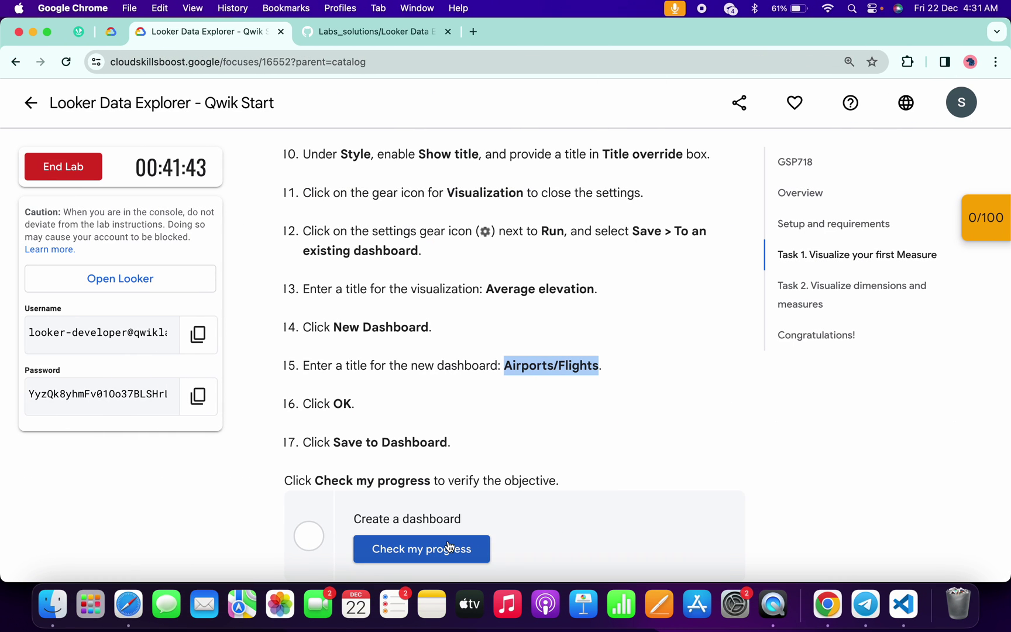
- Verify the 'Create a dashboard' objective, then scroll down to the Task 2 instructions
click(448, 540)
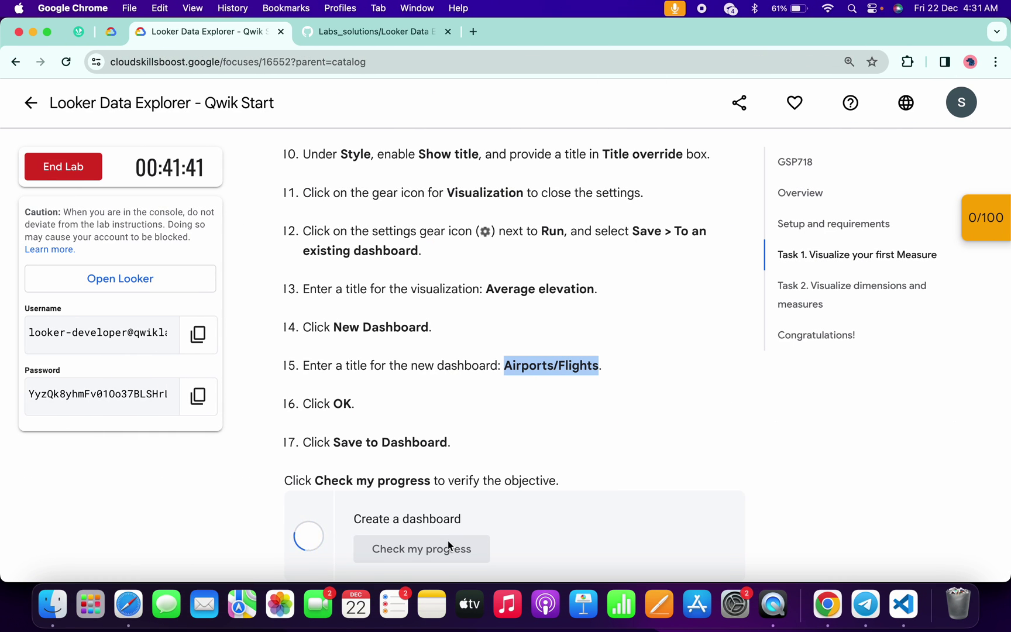
scroll(448, 540, down, 5)
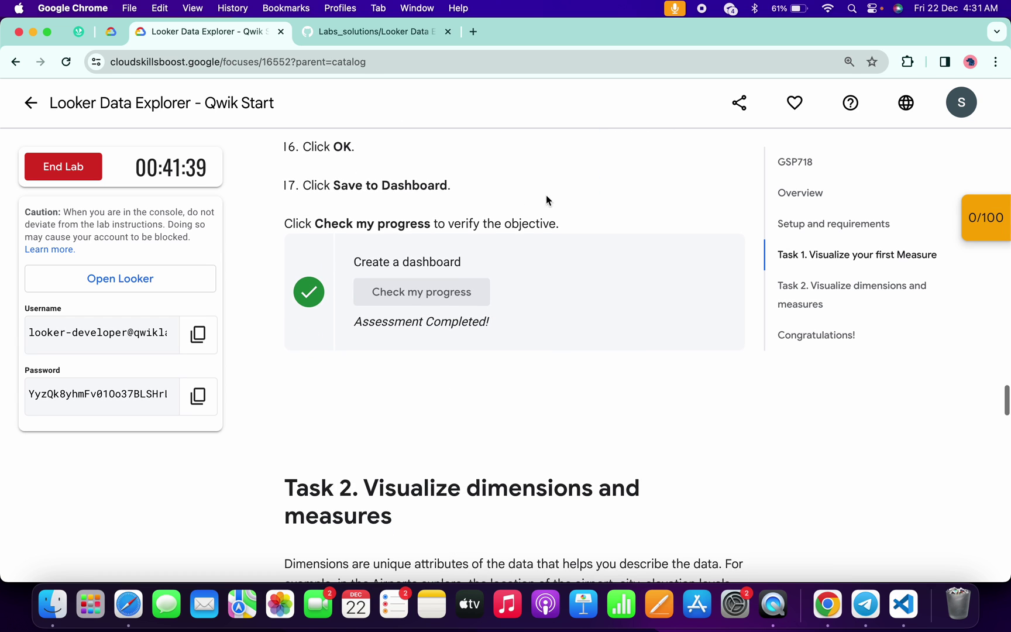
scroll(499, 392, down, 5)
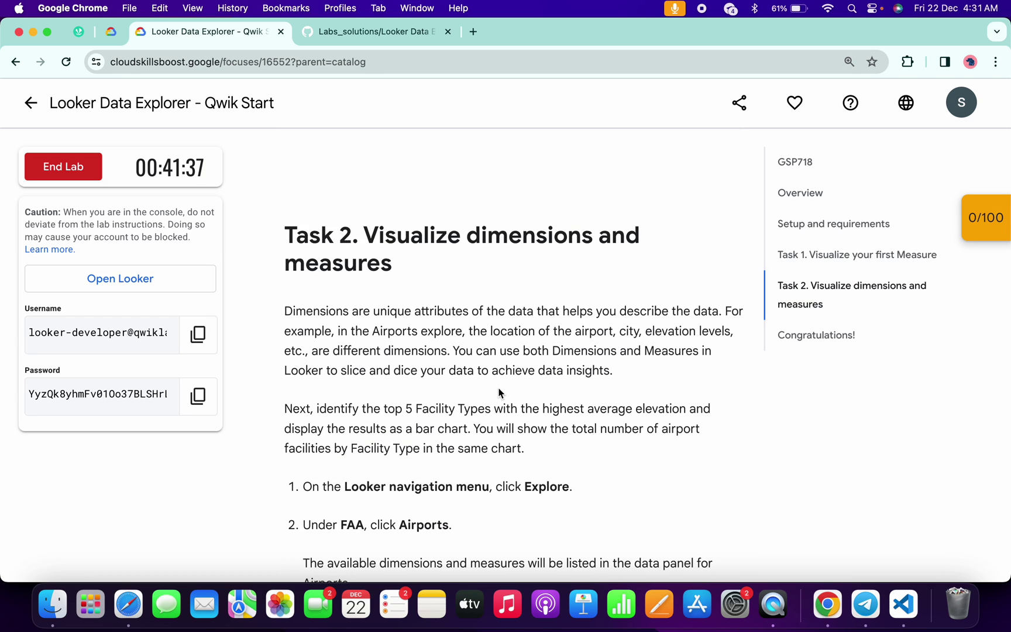
- In Looker, open the FAA Airports explore from the Explore list
key(ctrl+Right)
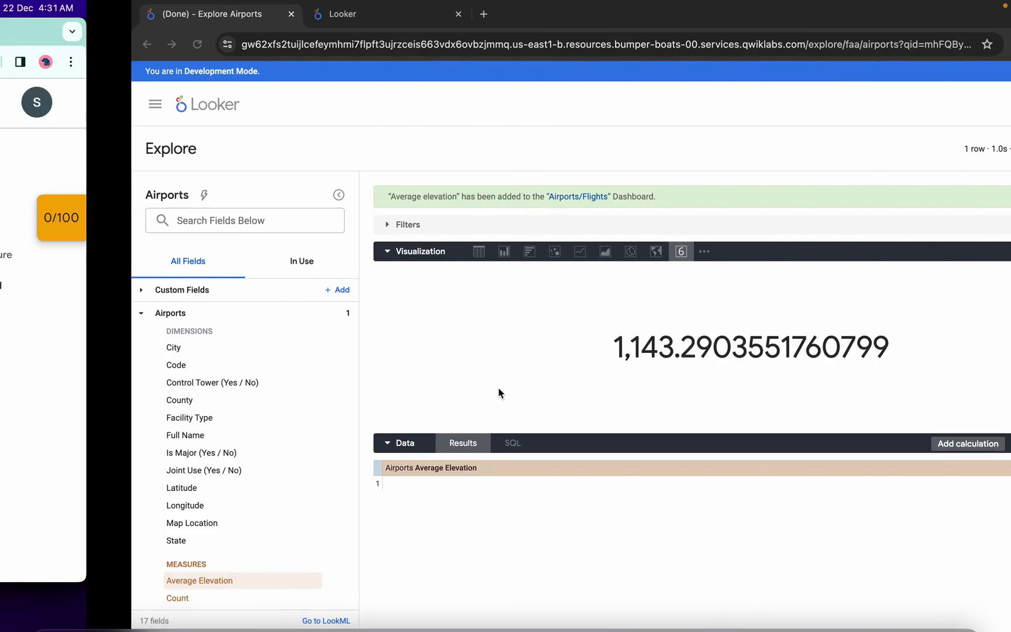
click(243, 10)
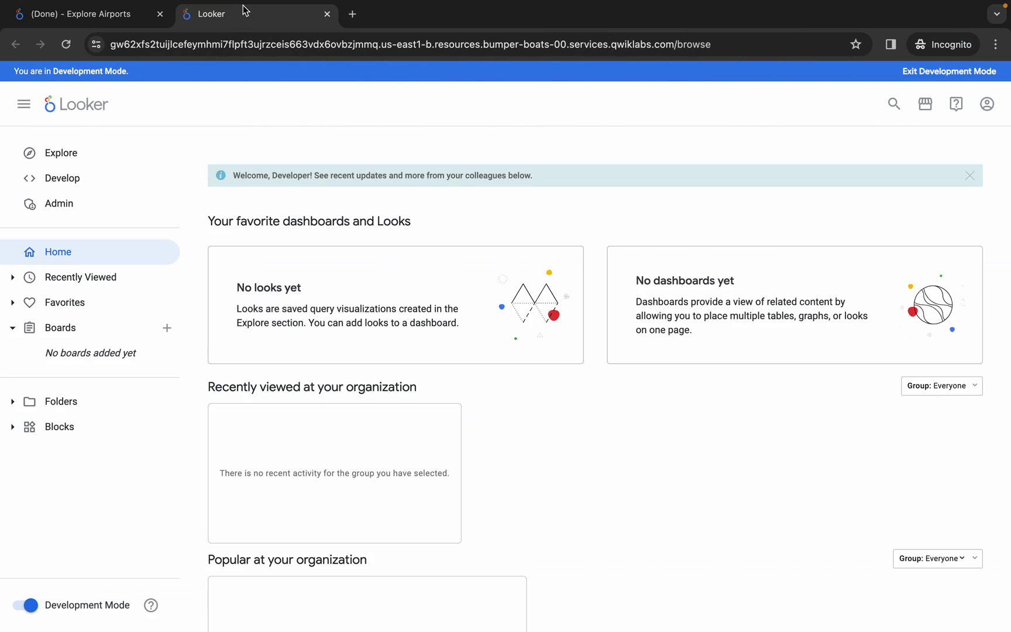
click(61, 154)
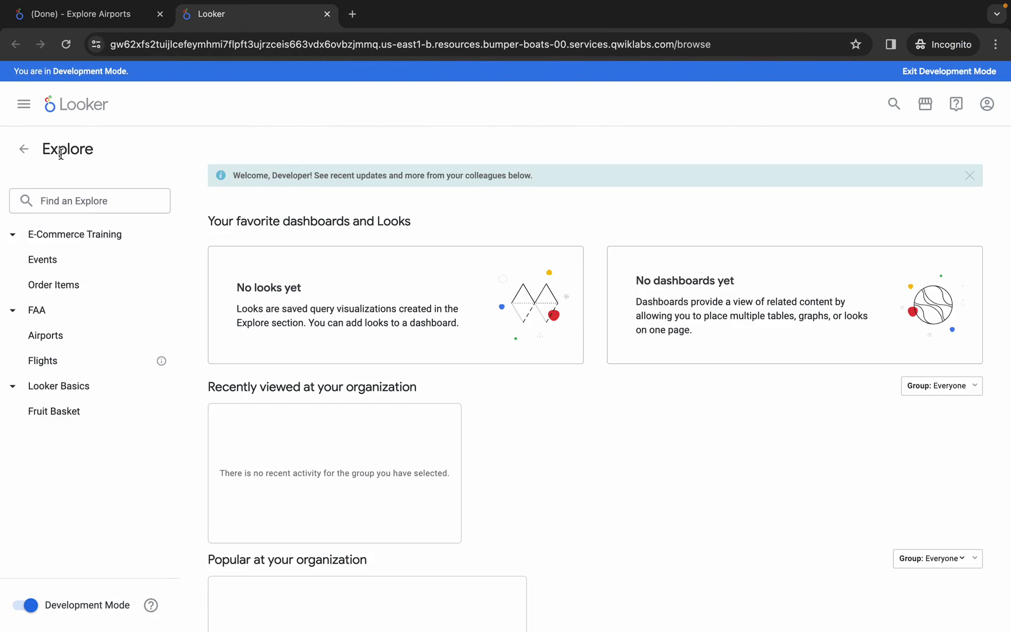
click(50, 337)
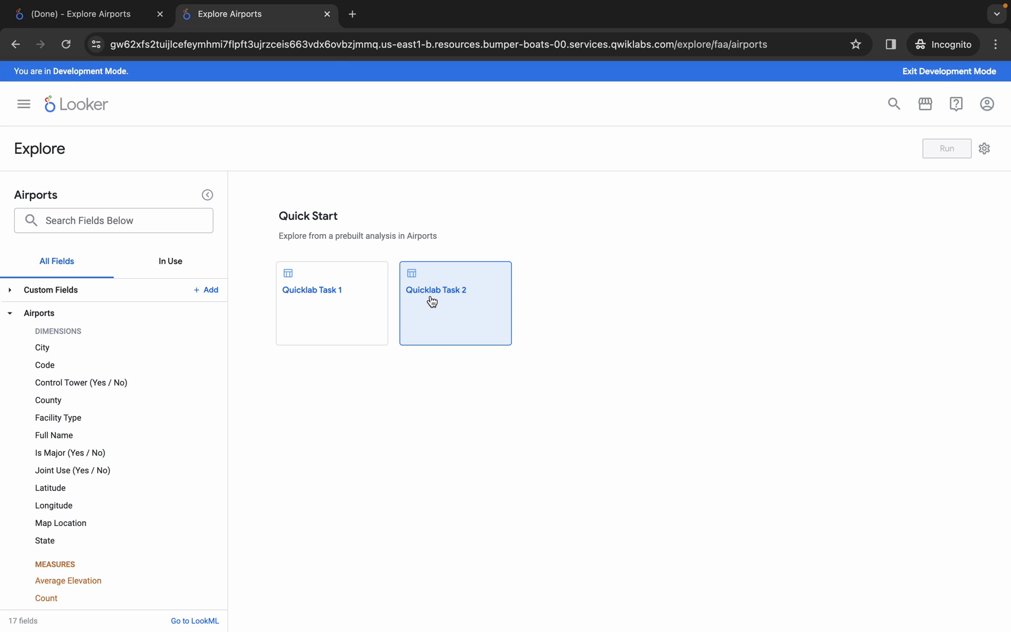
- Load the Quicklab Task 2 analysis as a horizontal bar chart limited to 5 rows and rerun it
click(452, 301)
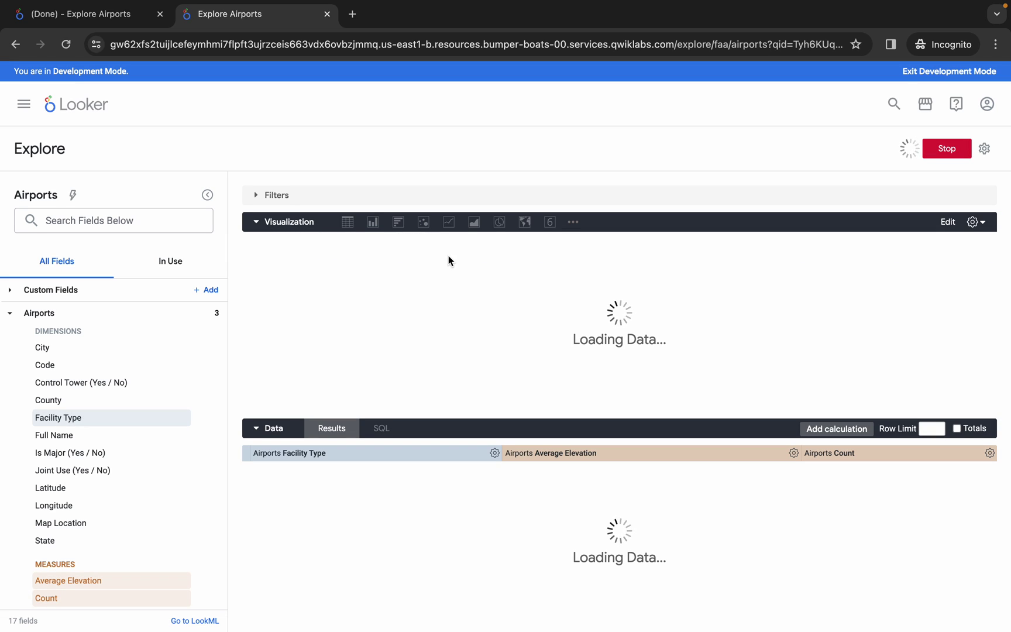
click(404, 228)
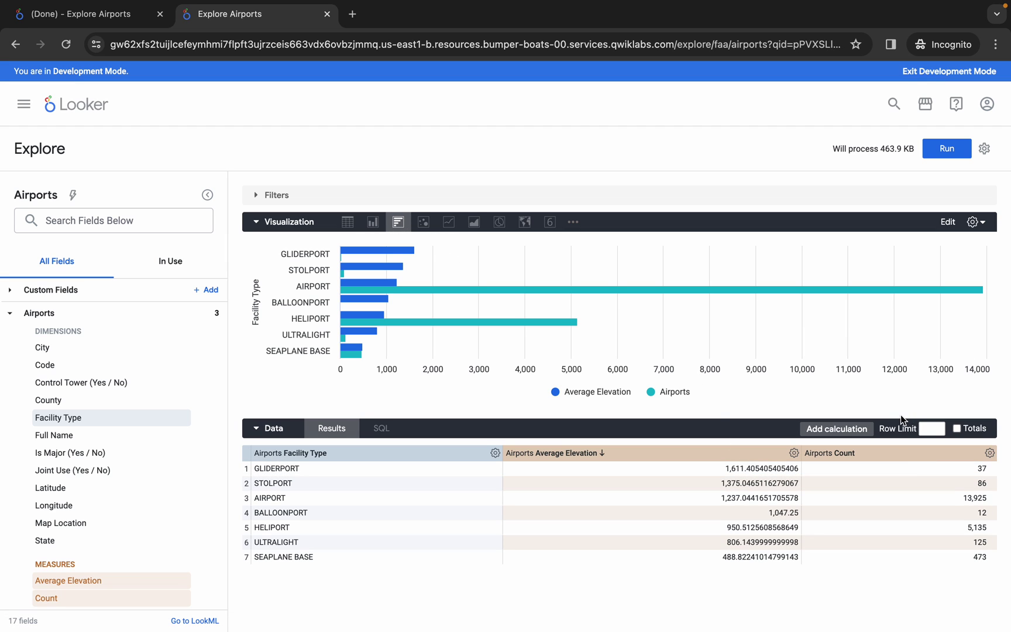
click(930, 430)
text(5)
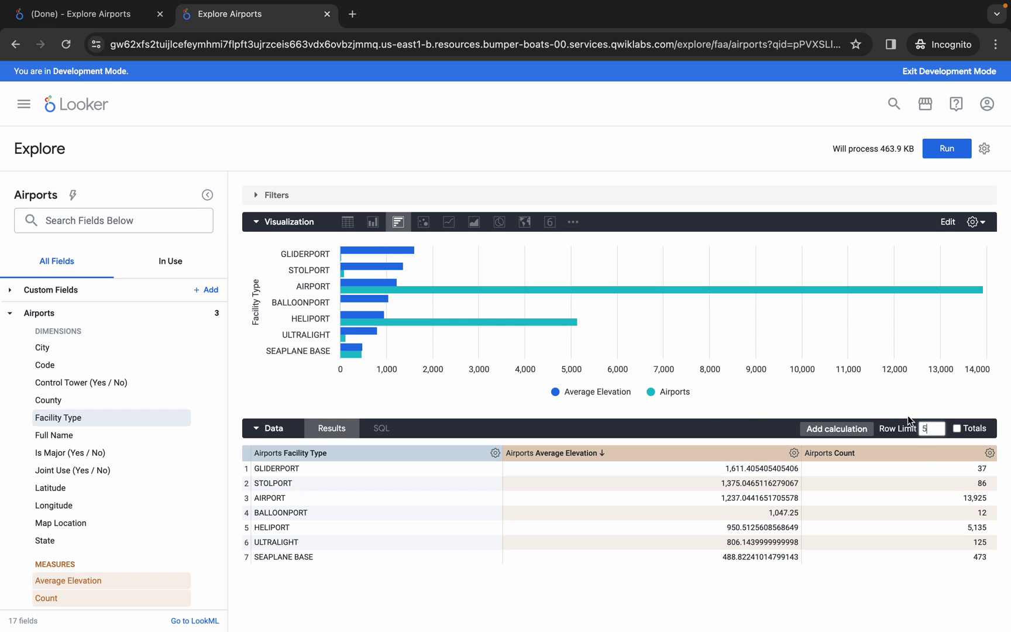
click(945, 152)
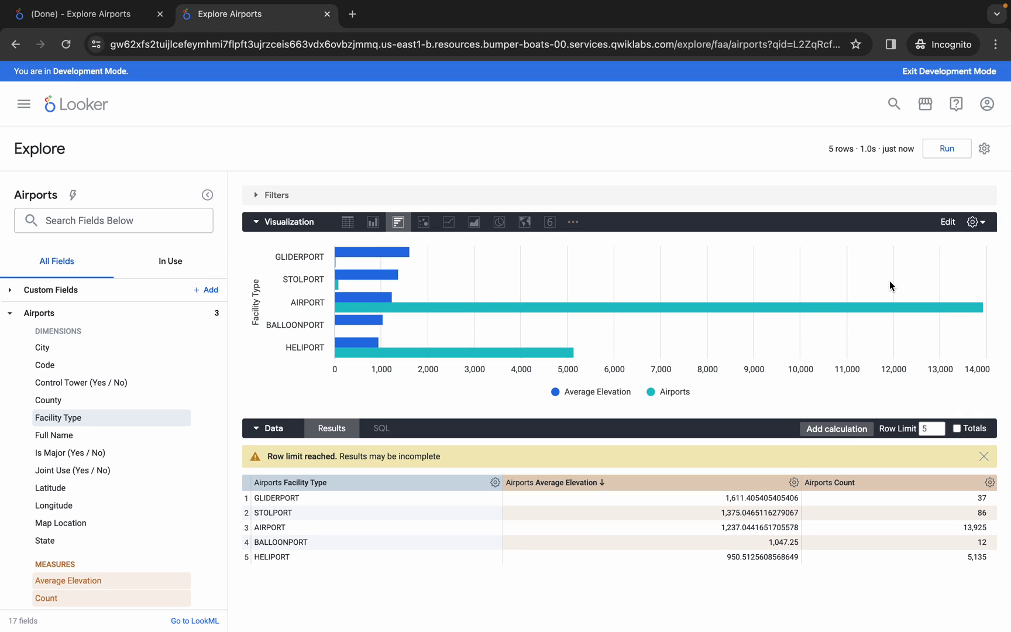
- Start saving the chart to an existing dashboard and return to the lab instructions
click(986, 151)
mouse_move(891, 189)
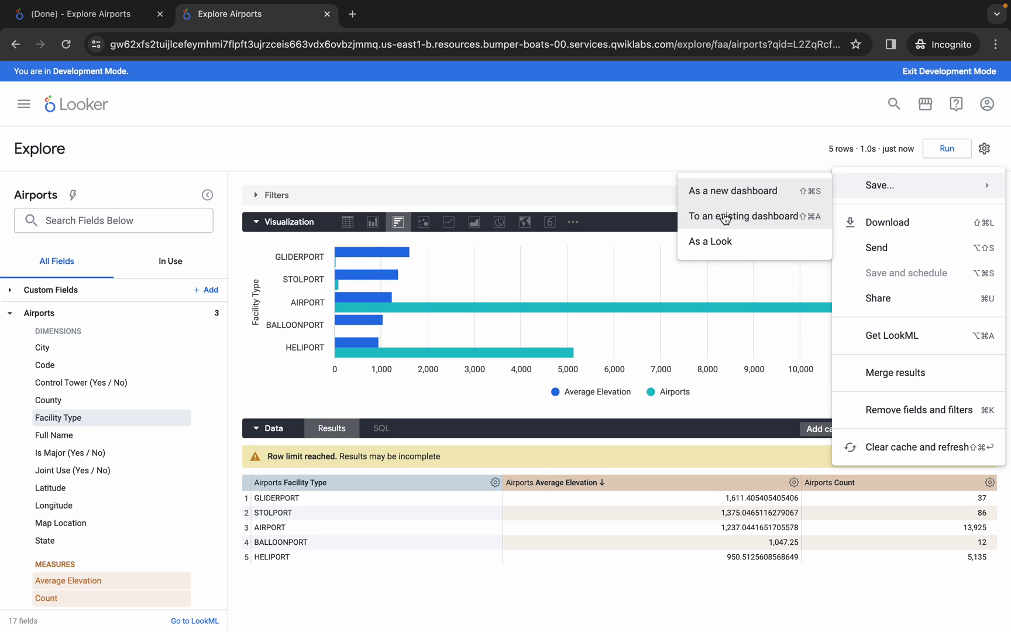
click(746, 218)
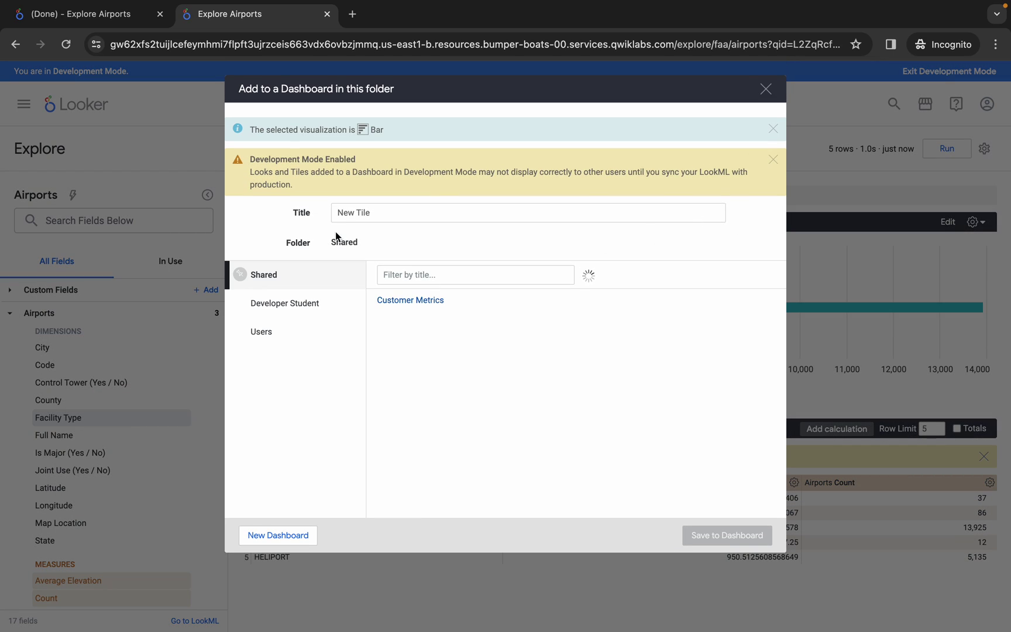
key(ctrl+Left)
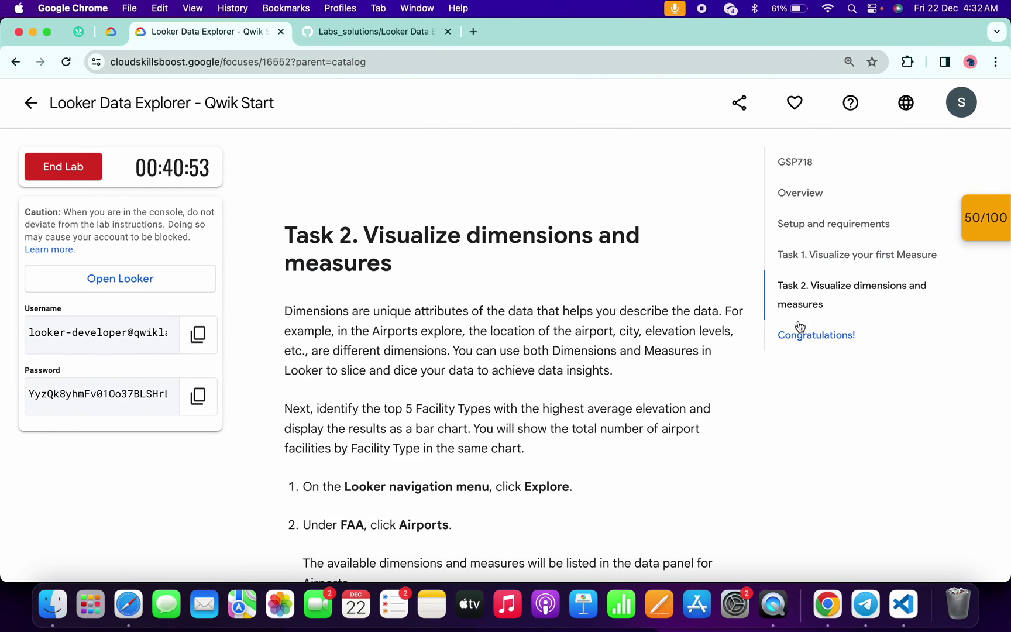
- Select the tile title 'Average elevation by facility type' in step 18
scroll(559, 350, down, 20)
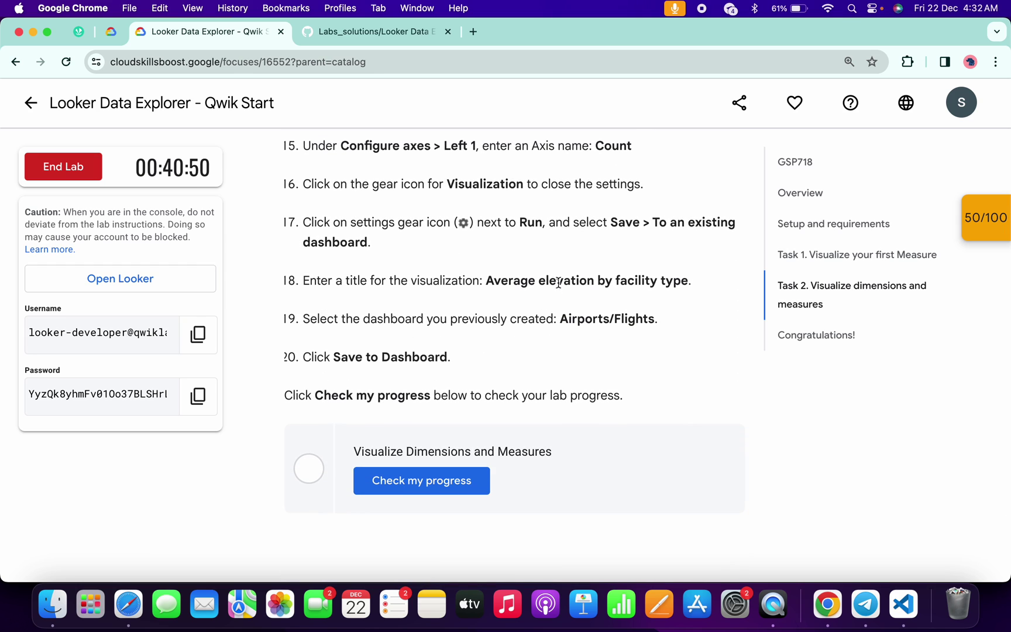
drag(486, 280, 688, 275)
key(ctrl+c)
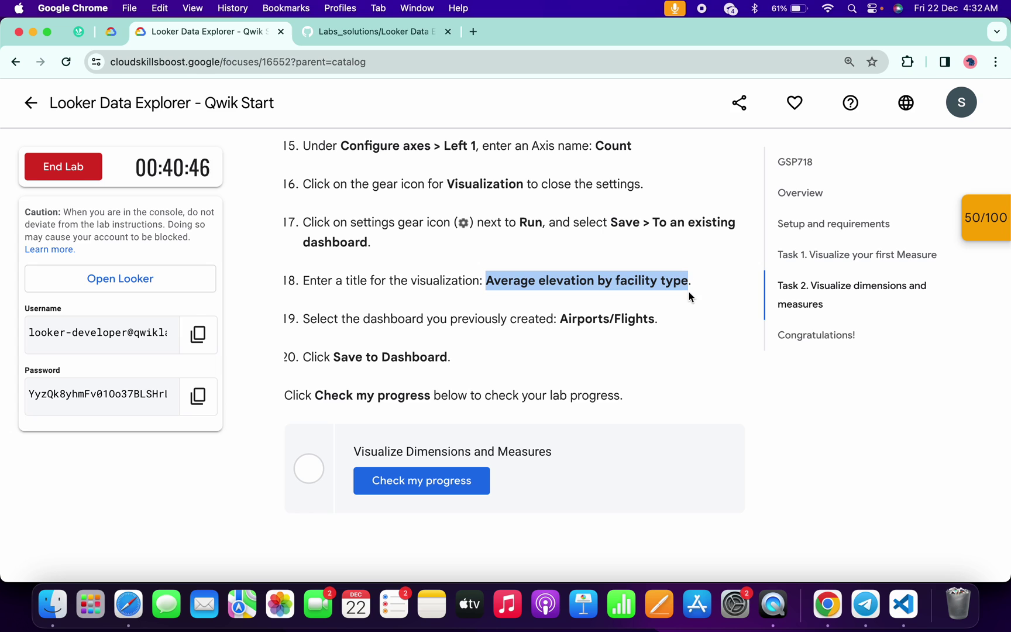
- Paste 'Average elevation by facility type' as the tile title and save it to Airports/Flights
key(ctrl+Right)
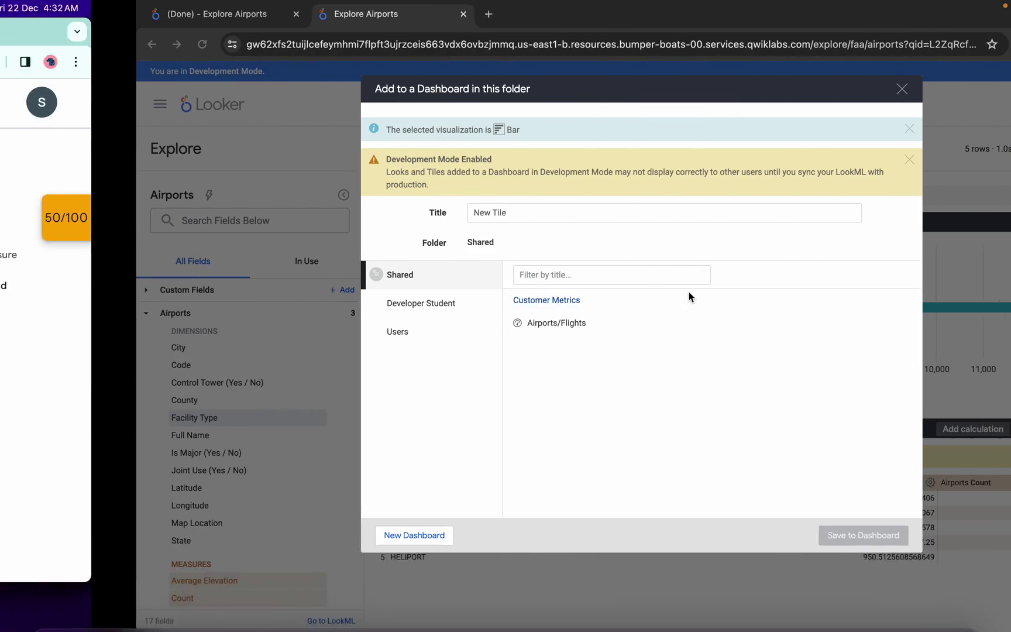
click(429, 211)
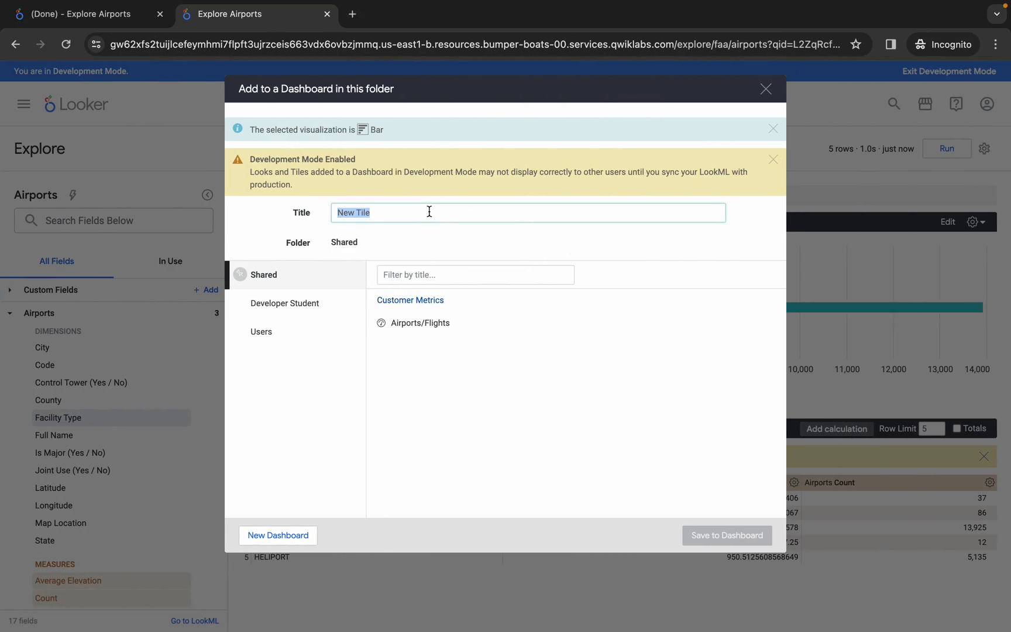
key(ctrl+v)
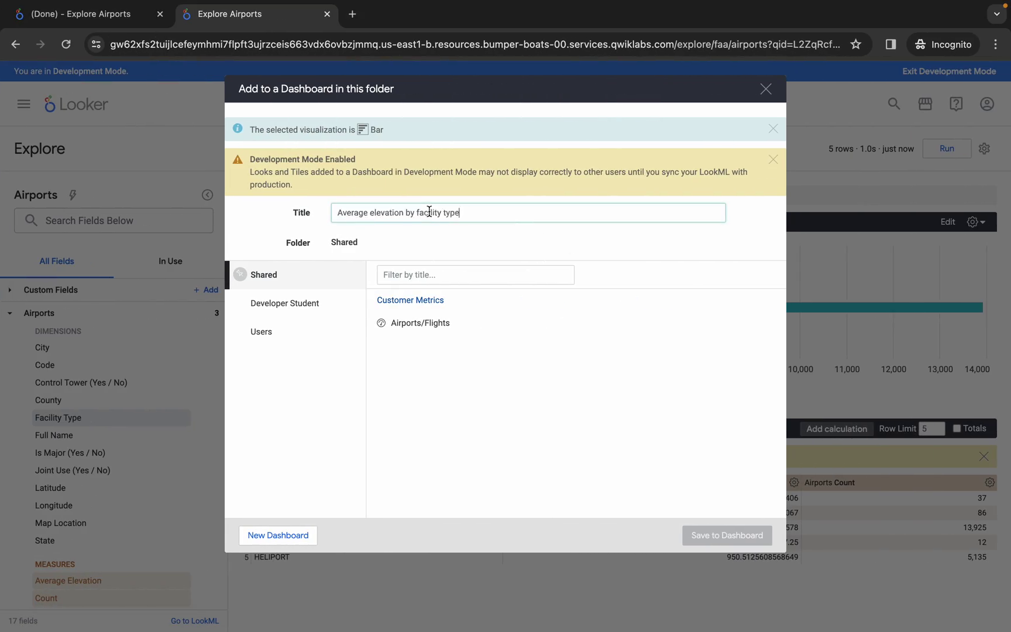
click(447, 324)
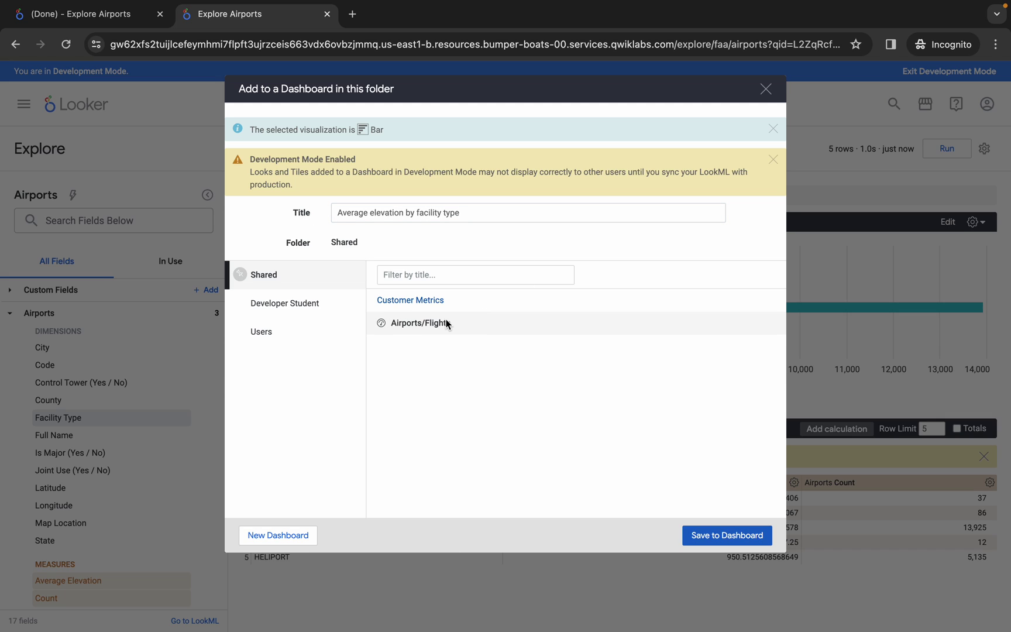
click(725, 535)
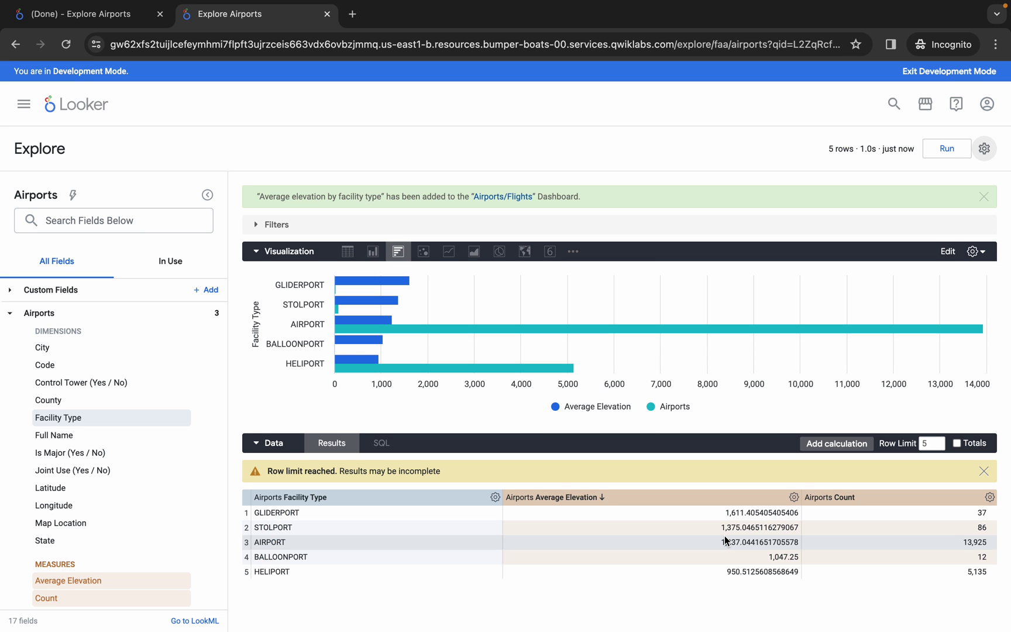
- Check progress on Task 2 for a 100/100 score, then jump to the Congratulations section
key(ctrl+Left)
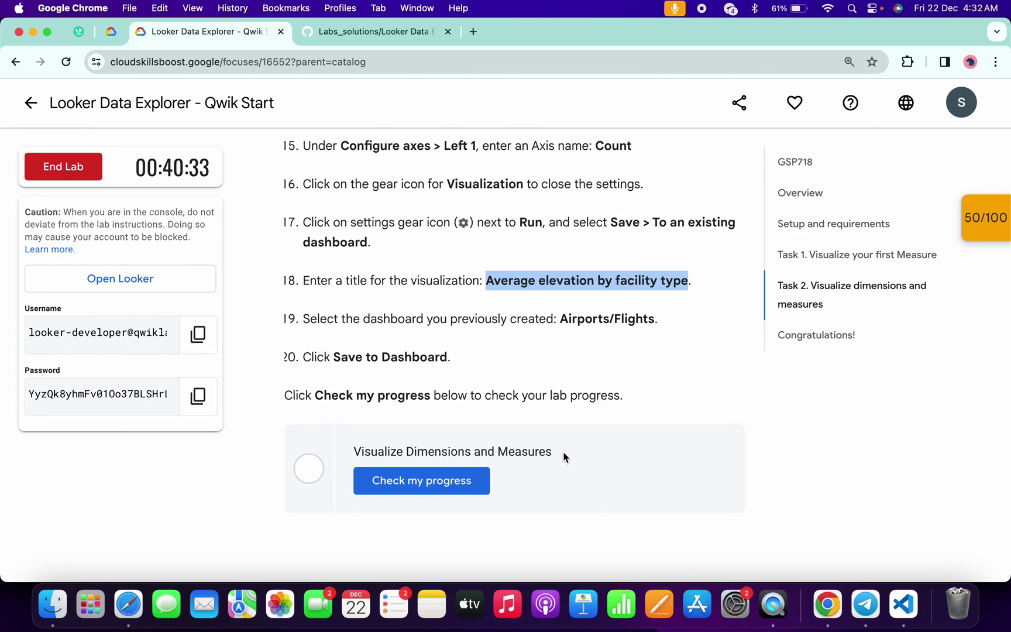
click(462, 477)
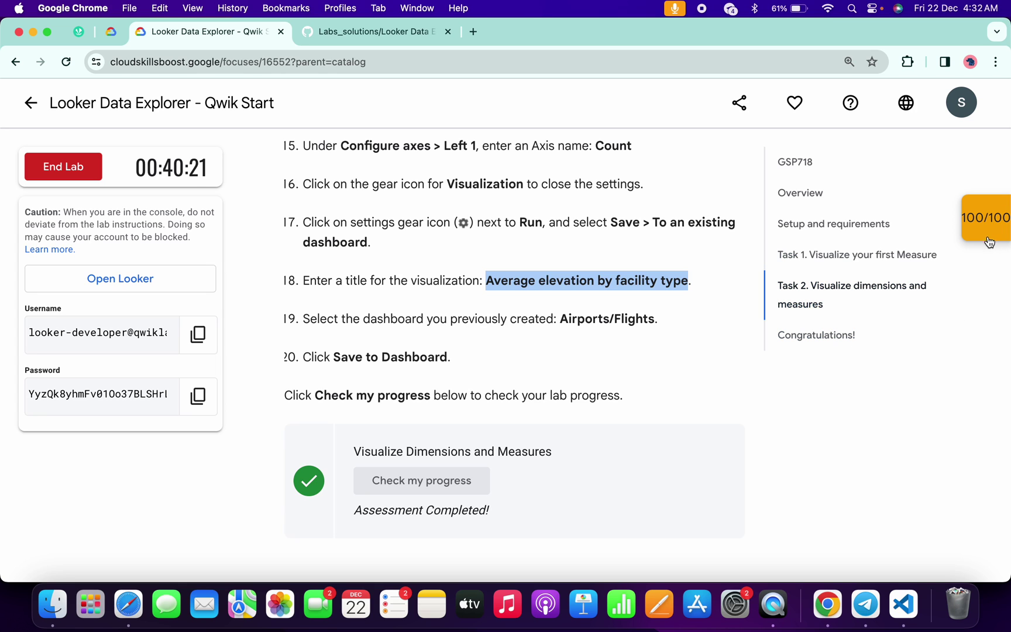
click(838, 335)
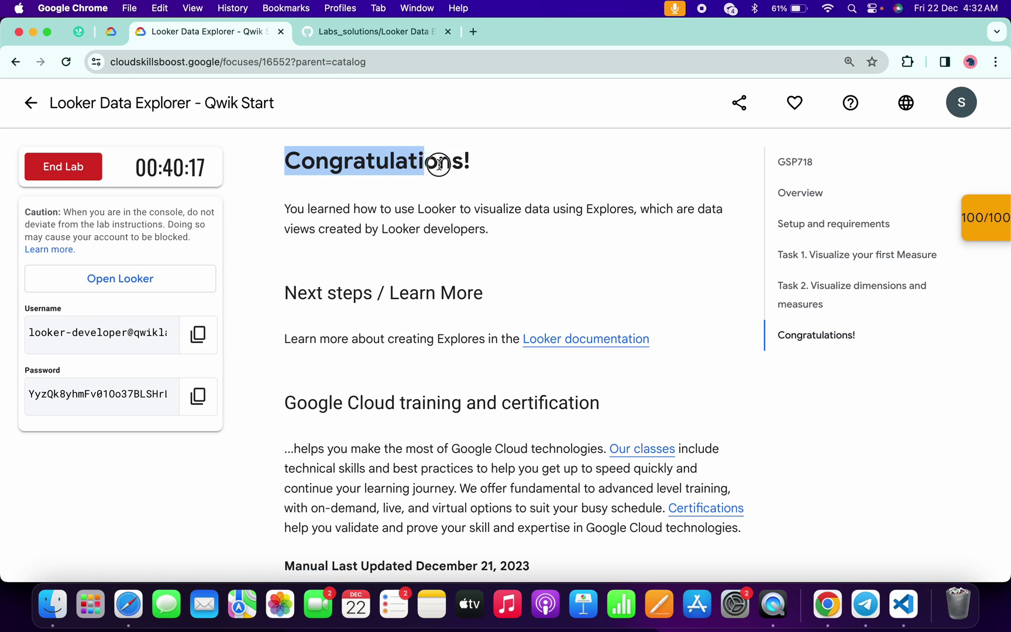